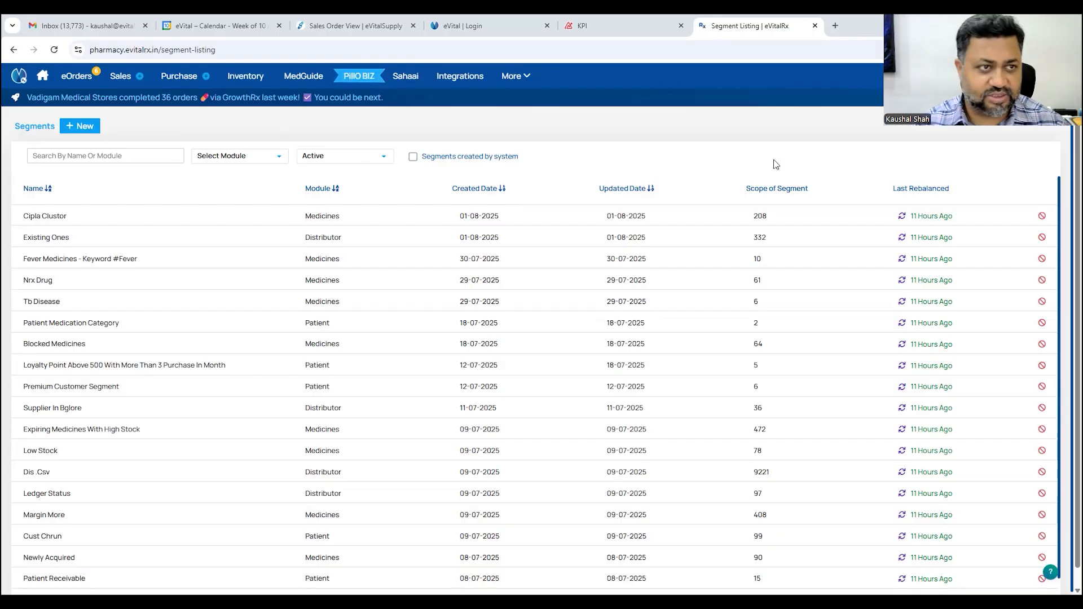
- Create an own segment of the Distributor Selection type and name it "Guajrat Distributor with Top Ratings"
click(71, 128)
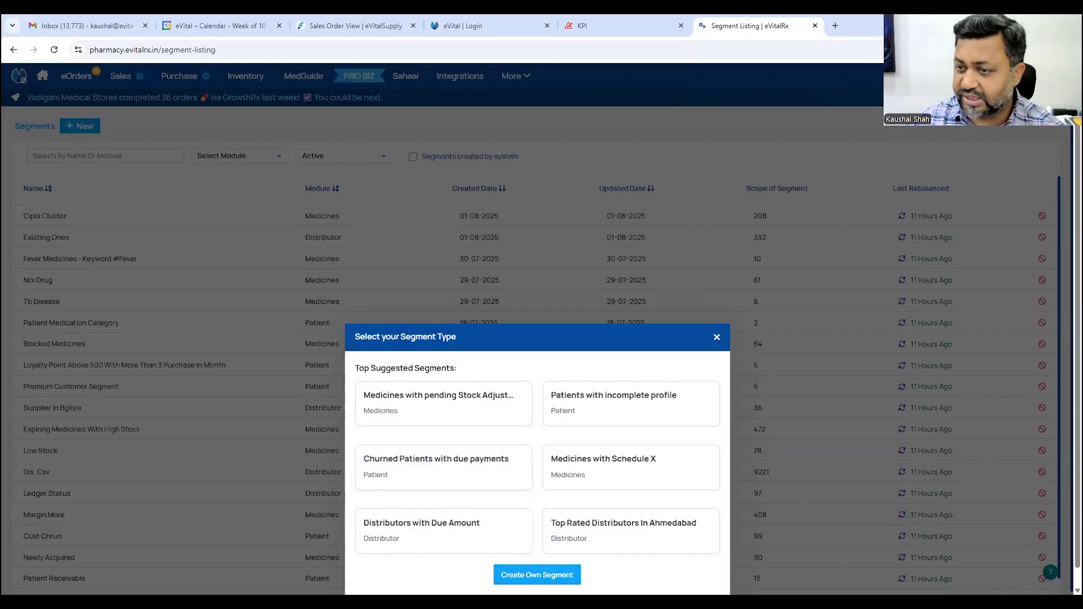
click(537, 574)
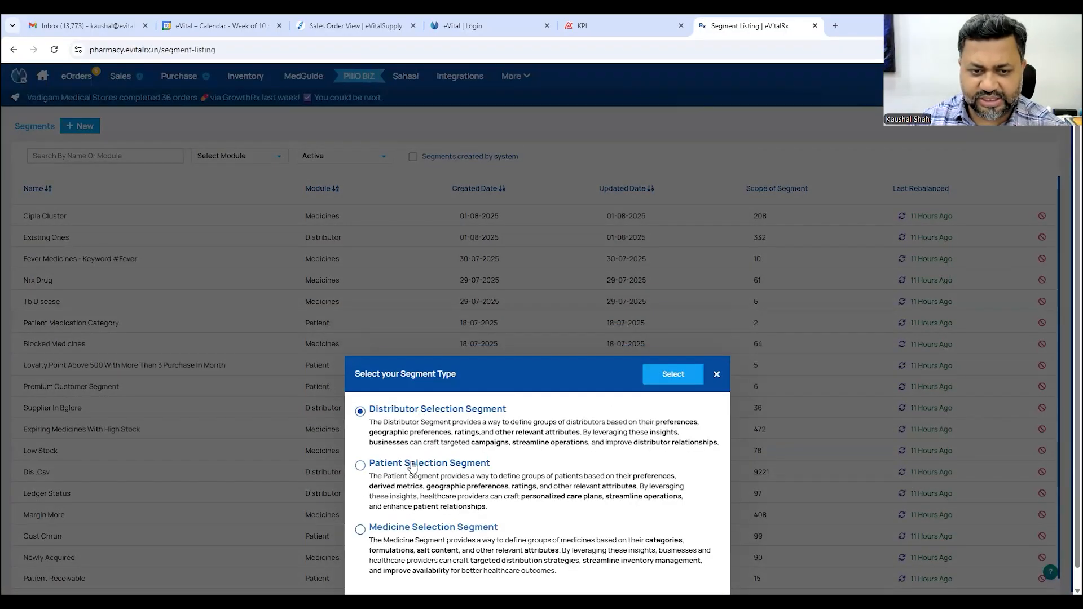
click(663, 376)
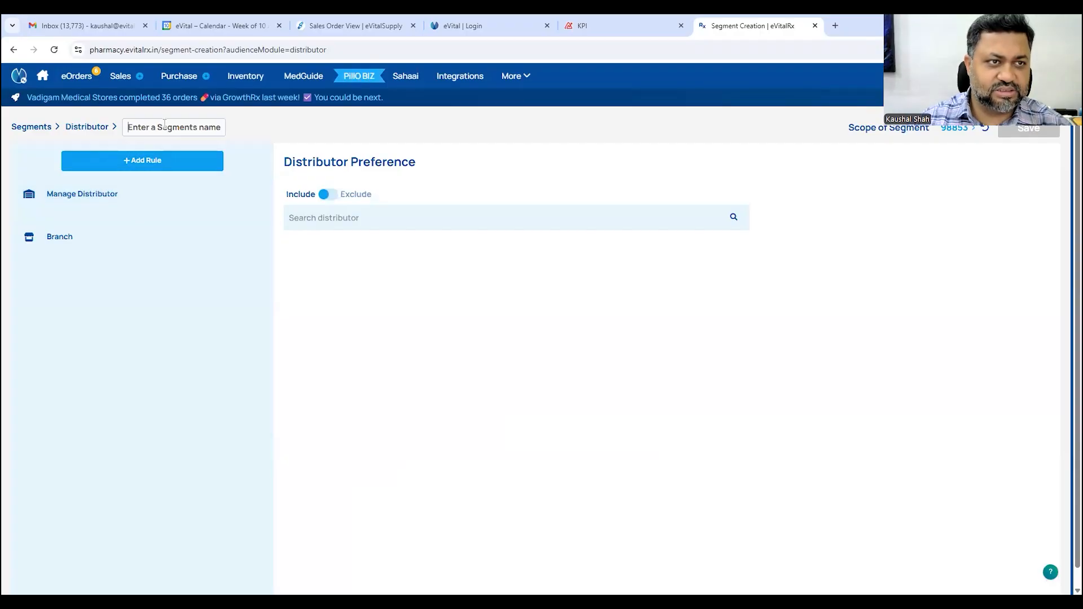
text(Guajrat)
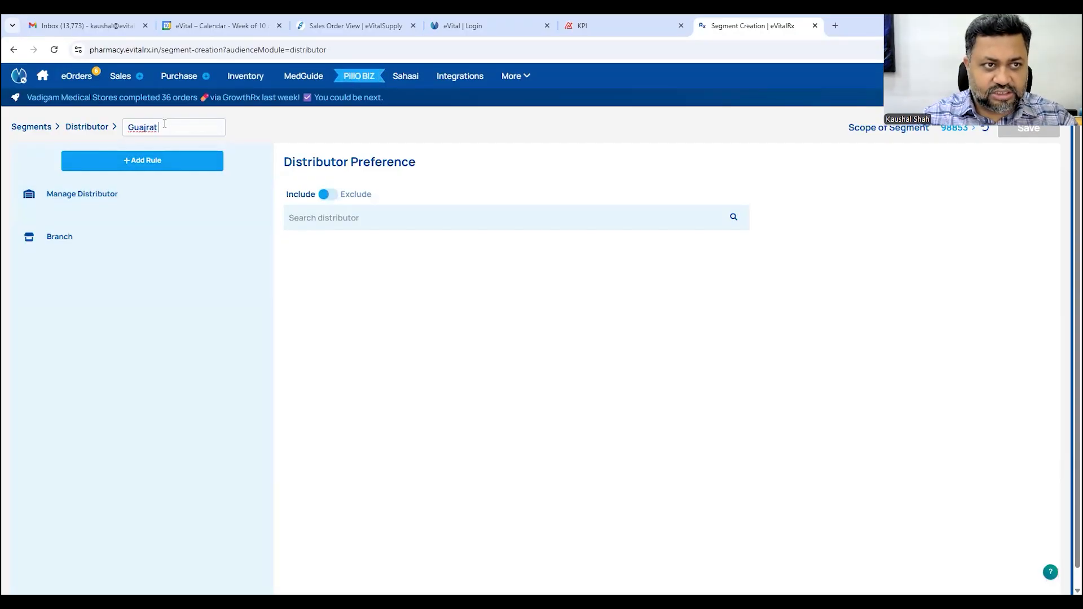
text( Distributo)
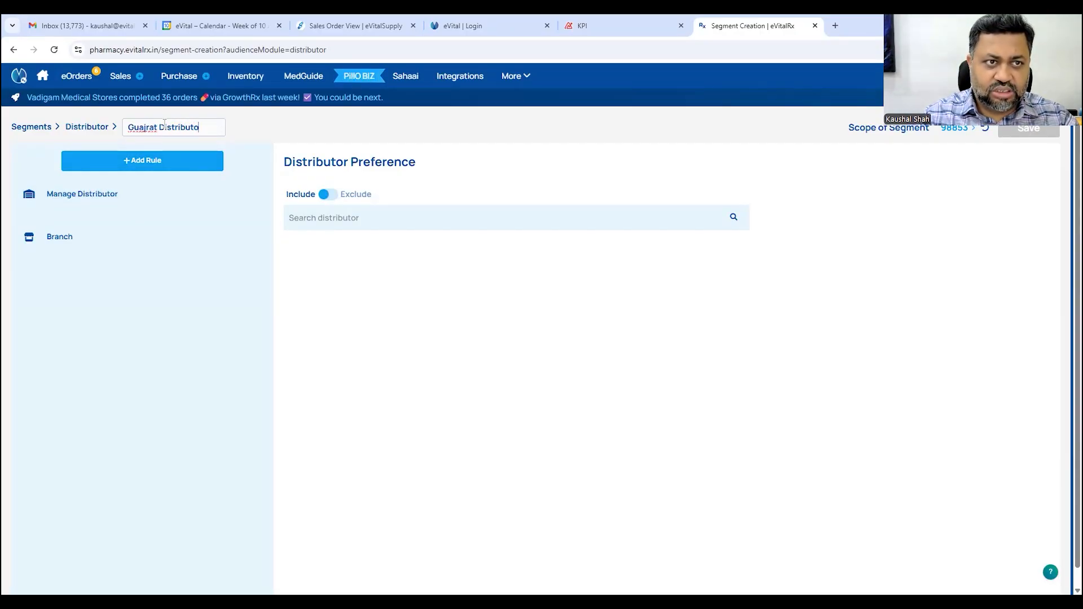
text(r with Top Ratings)
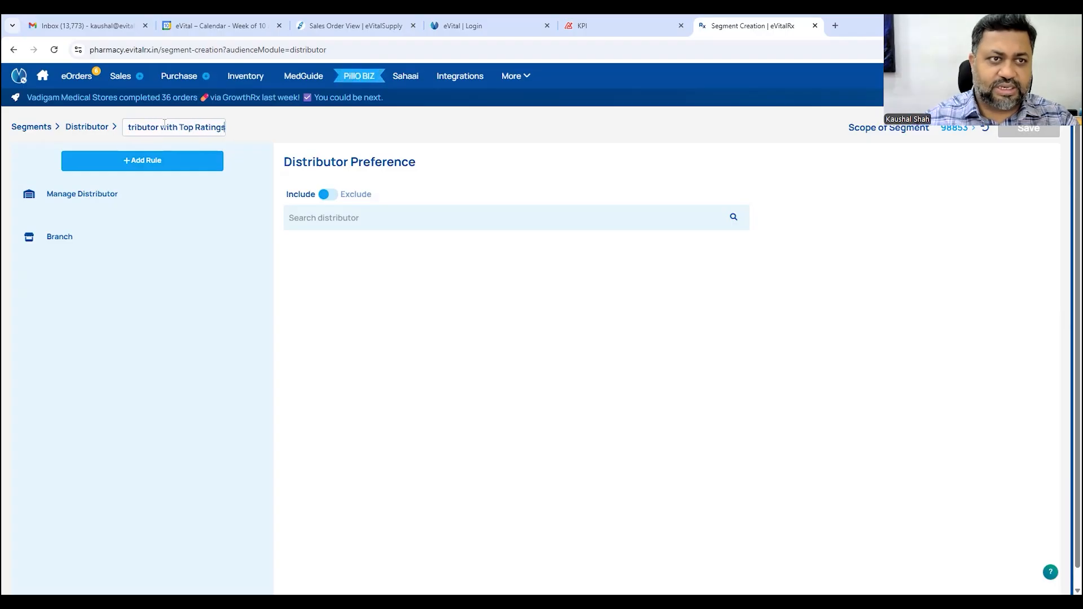
- Add a State rule to the distributor segment and set the state to Gujarat, India
click(127, 163)
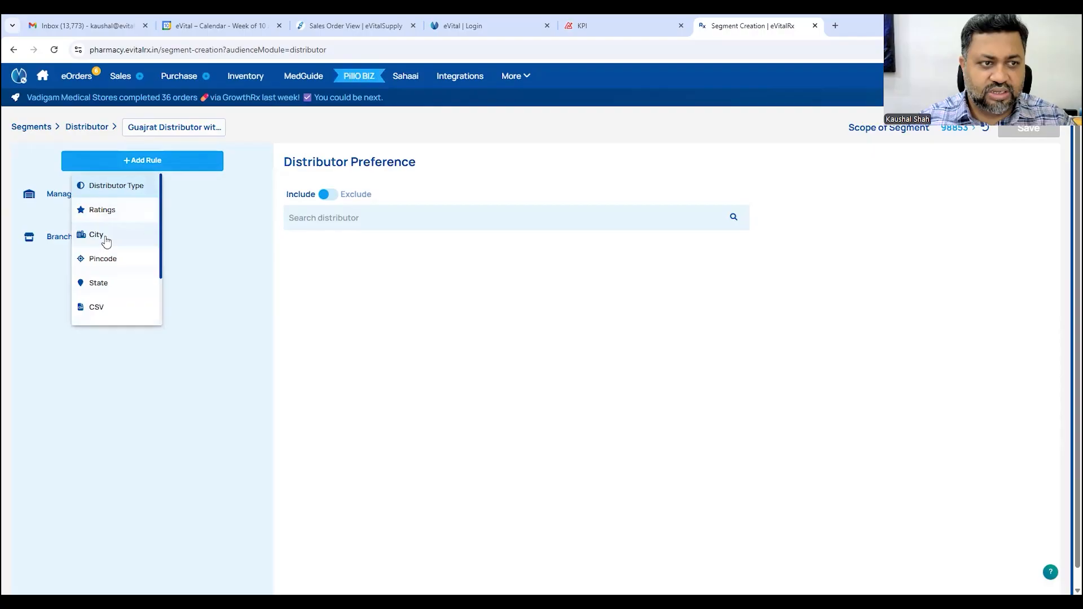
click(105, 283)
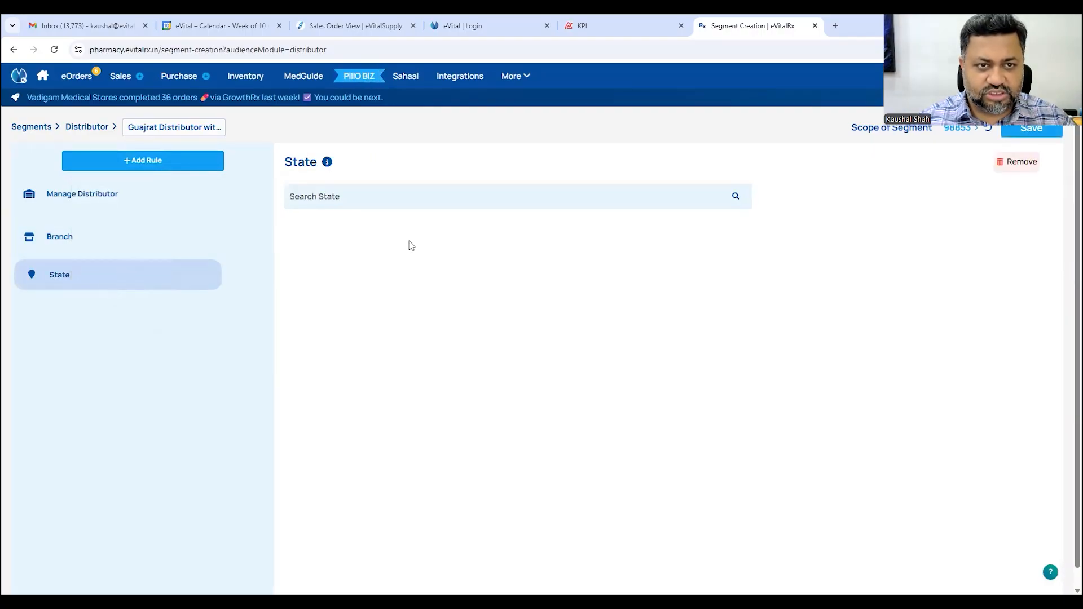
click(369, 203)
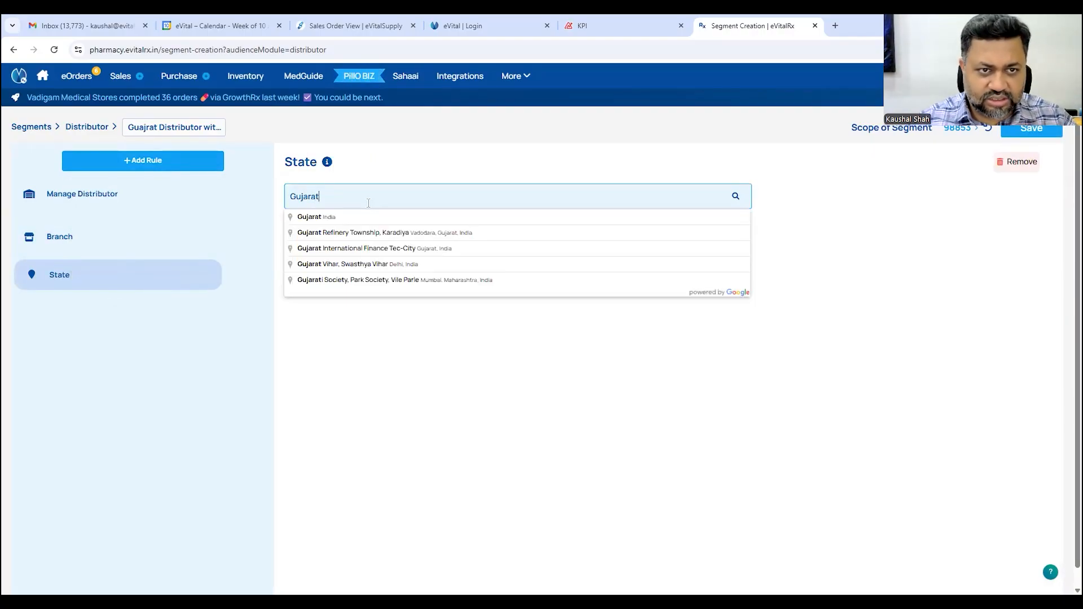
click(341, 217)
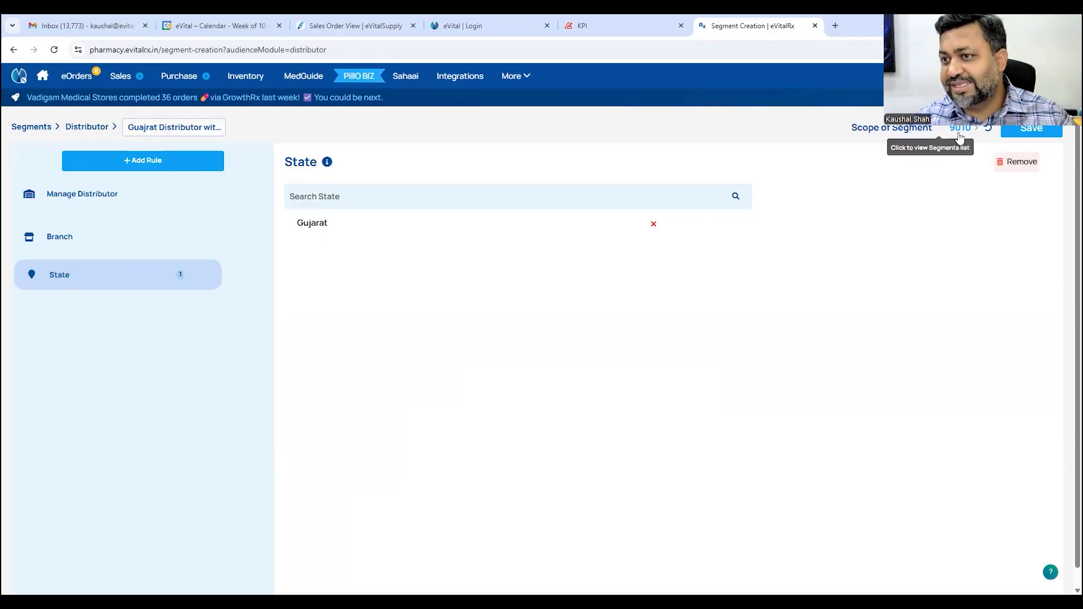
- Add a Ratings rule to the segment and apply the condition Greater Than 3
click(128, 161)
scroll(133, 290, down, 2)
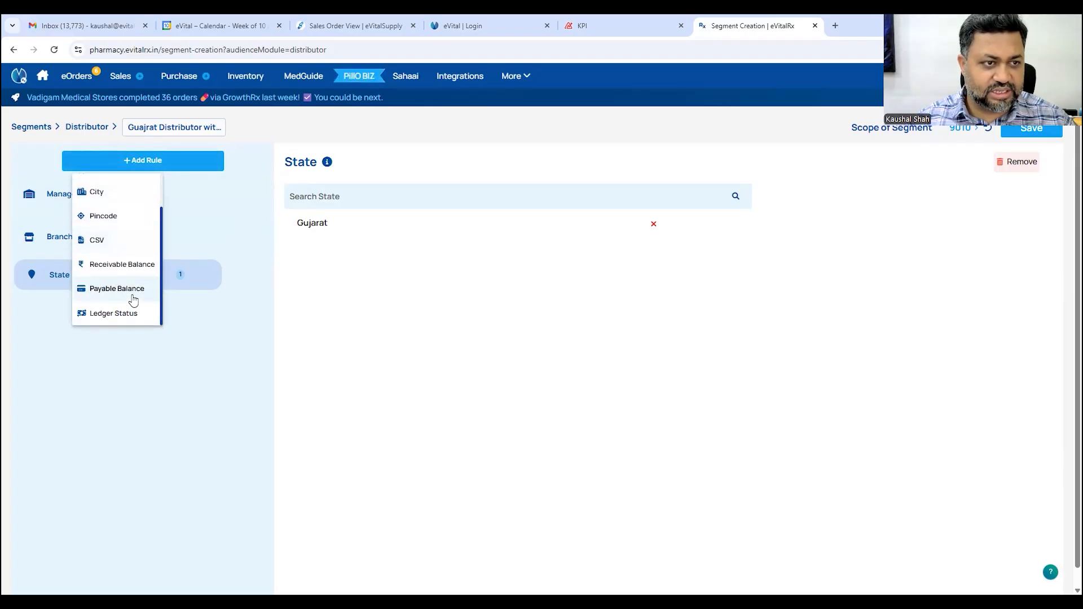
scroll(132, 299, up, 2)
click(116, 210)
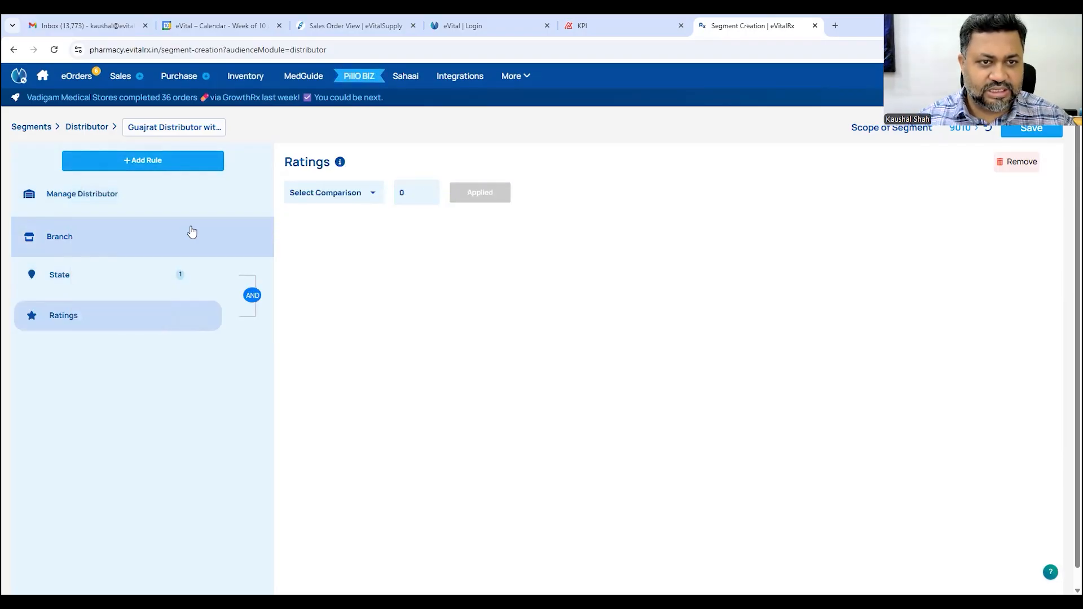
click(356, 195)
click(355, 217)
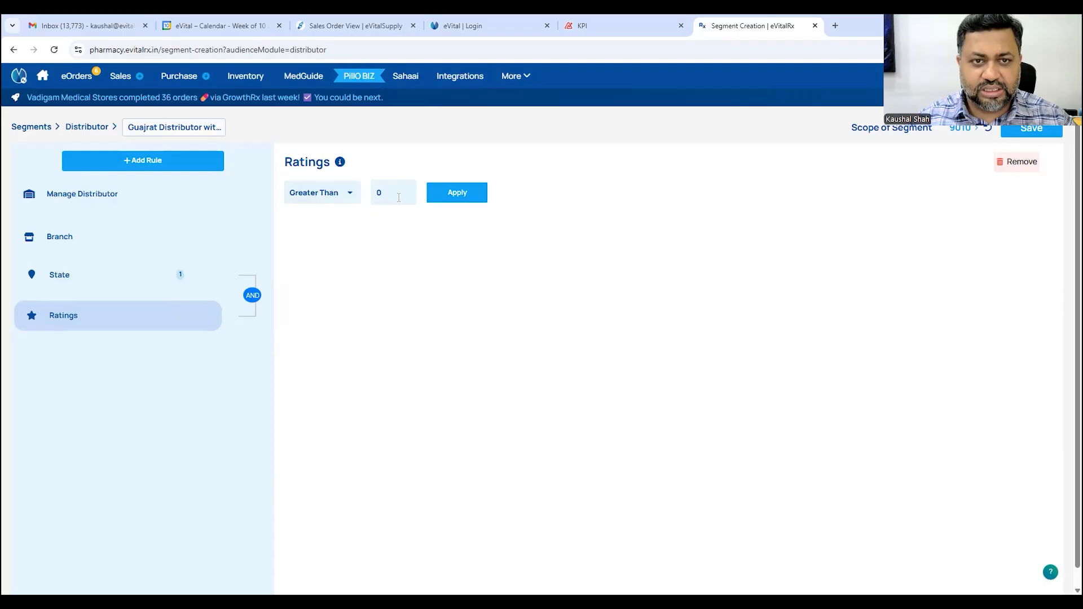
double_click(388, 193)
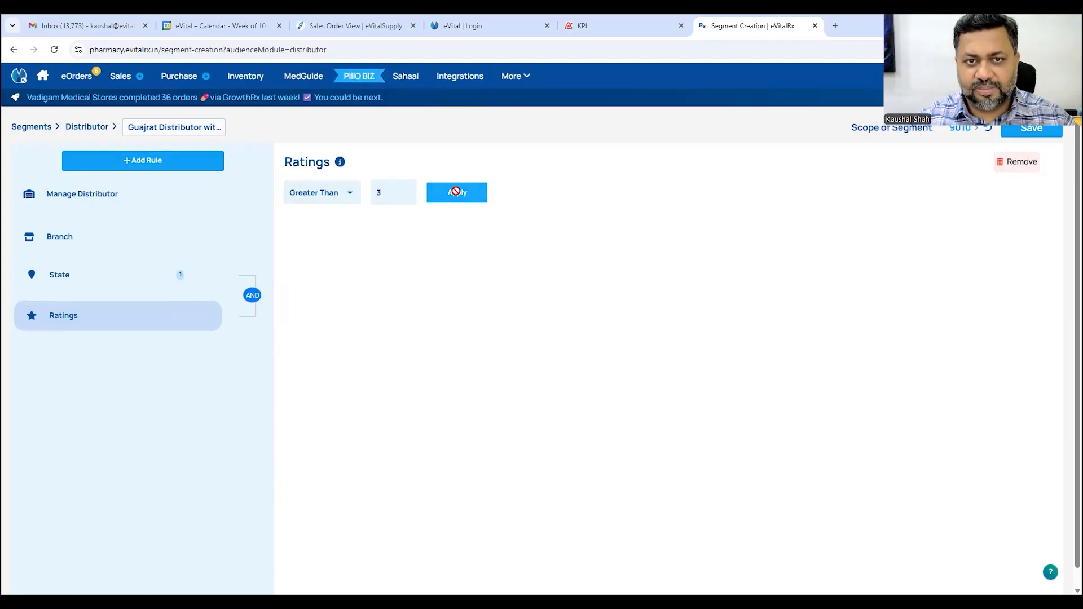
click(456, 192)
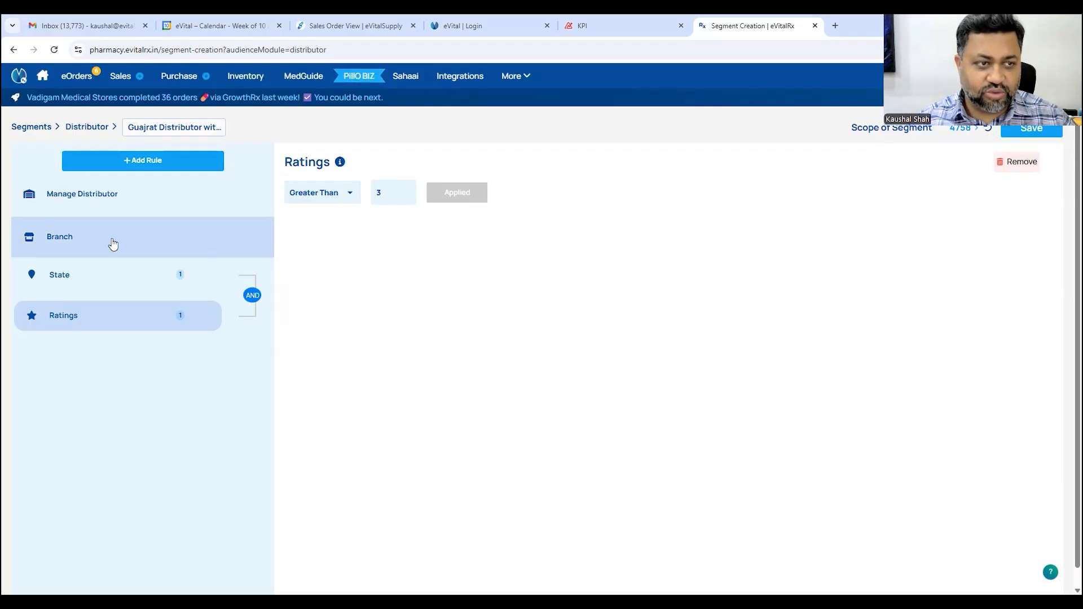
- Add a CSV rule set to Yes and save the distributor segment
click(139, 164)
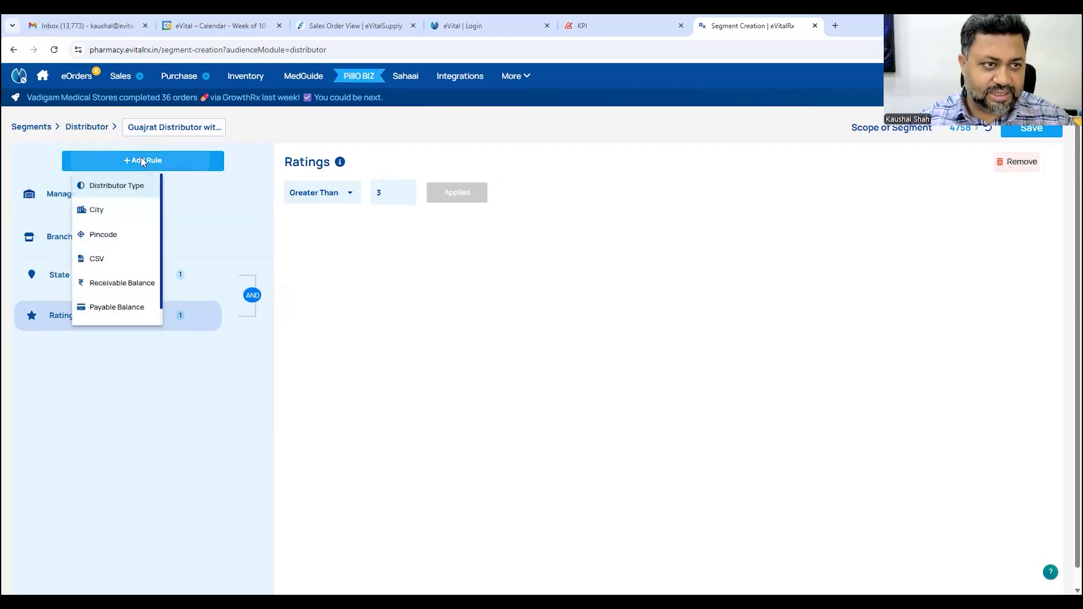
click(110, 258)
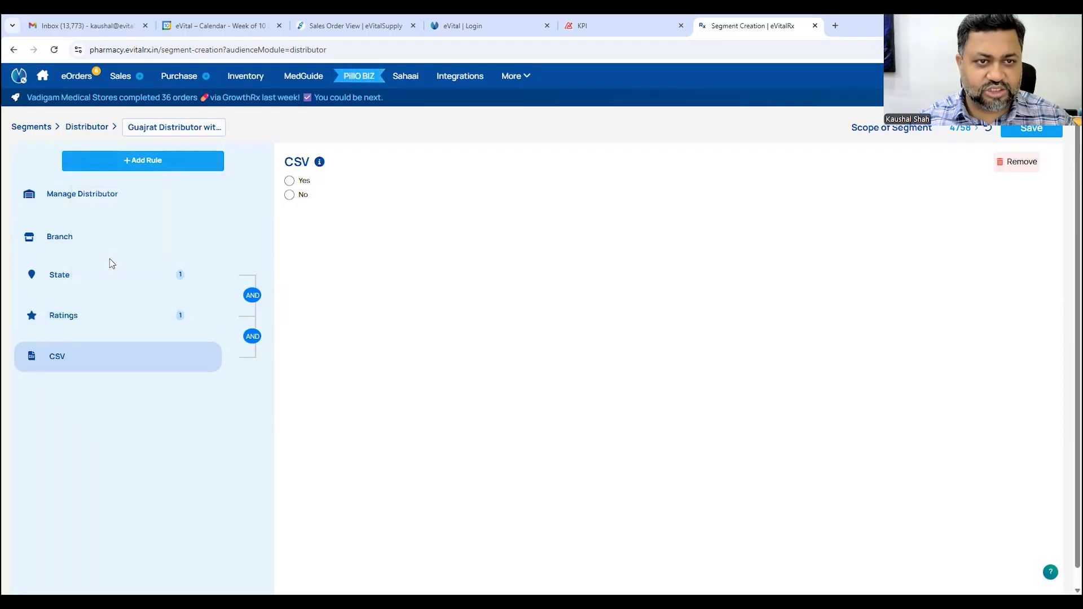
click(289, 181)
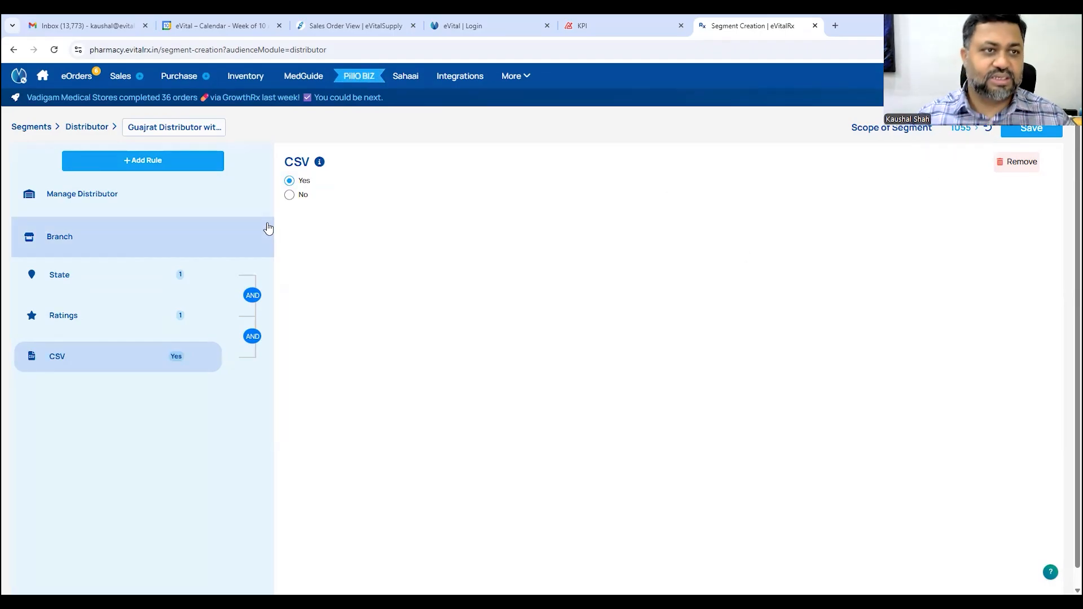
click(1026, 132)
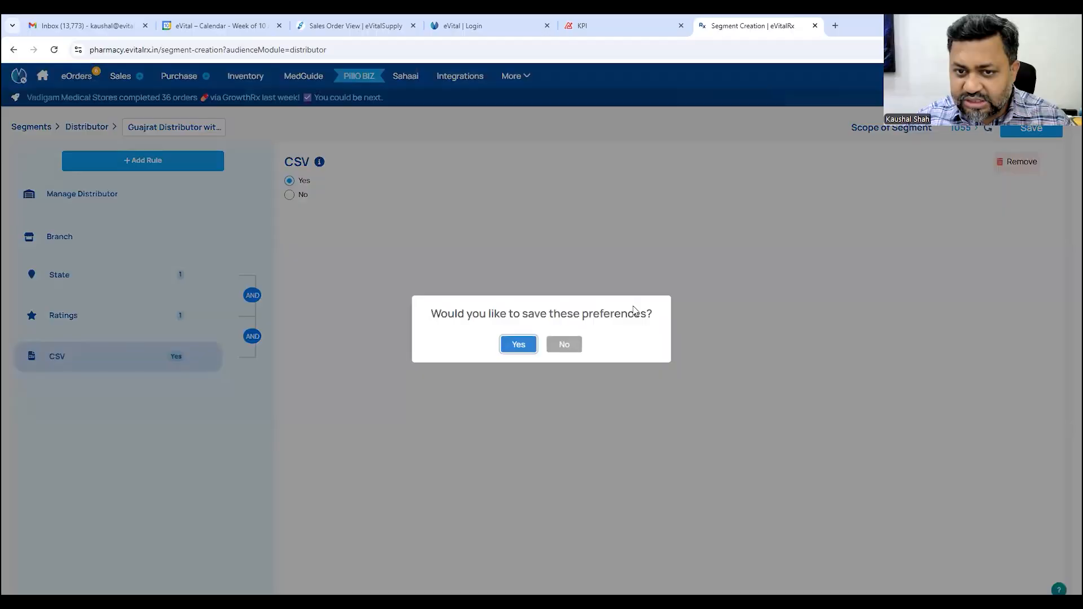
click(517, 344)
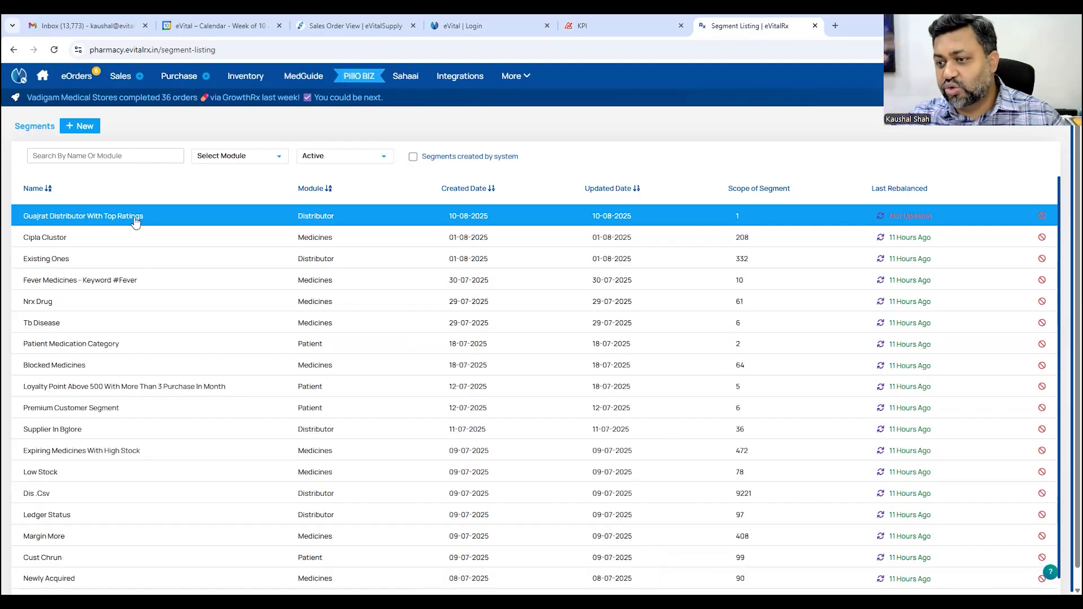
- In the Distributor Selection settings, select the "Guajrat Distributor with Top Ratings" segment for the distributor scope
mouse_move(399, 89)
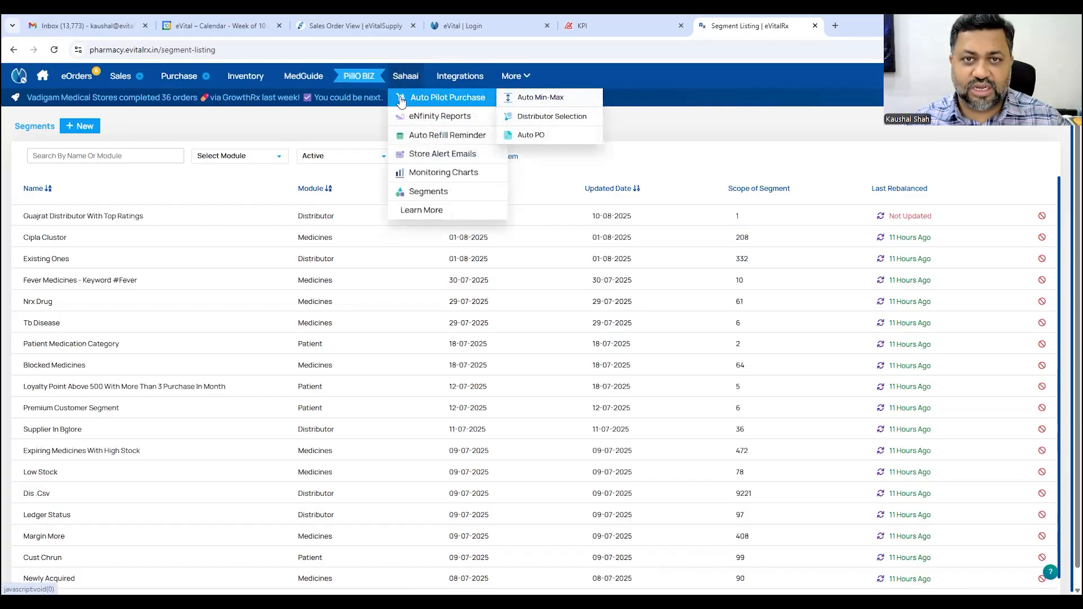
click(520, 116)
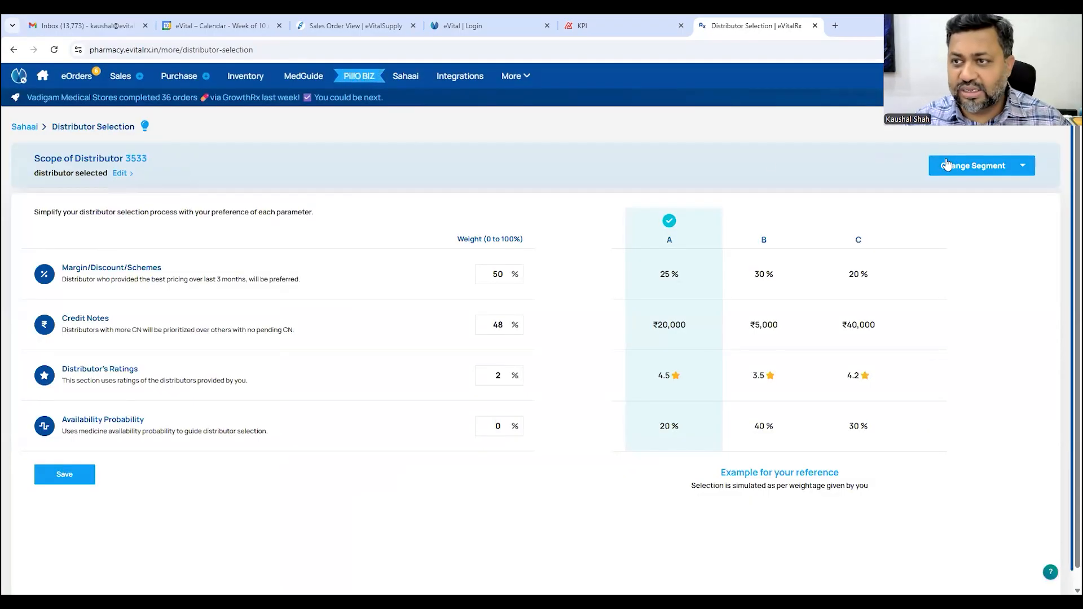
click(948, 164)
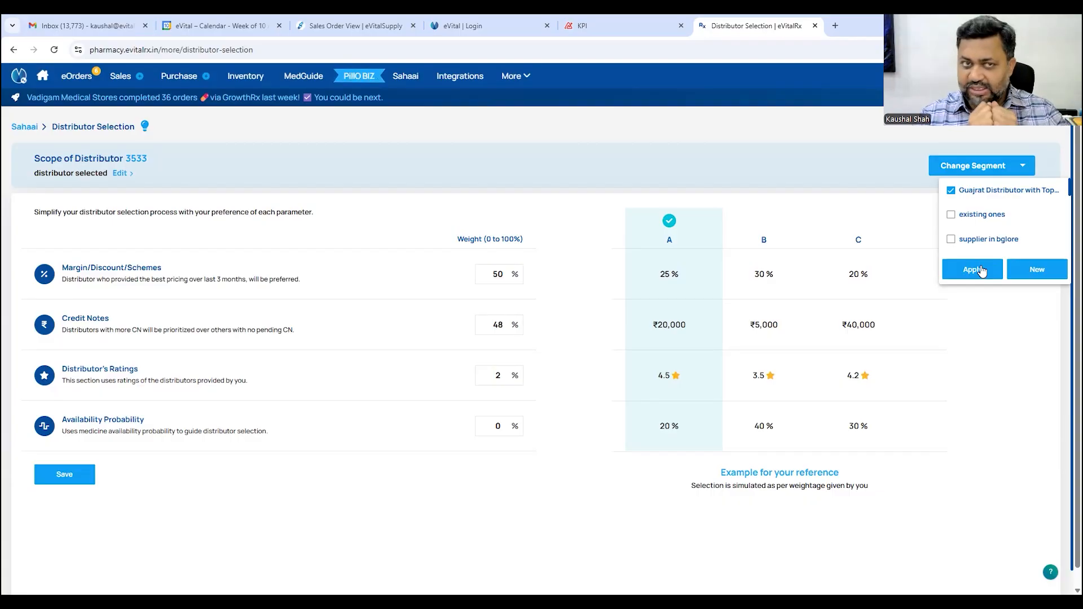
- View the sales bill list, and open the customer list in its Classical view
click(126, 79)
click(167, 103)
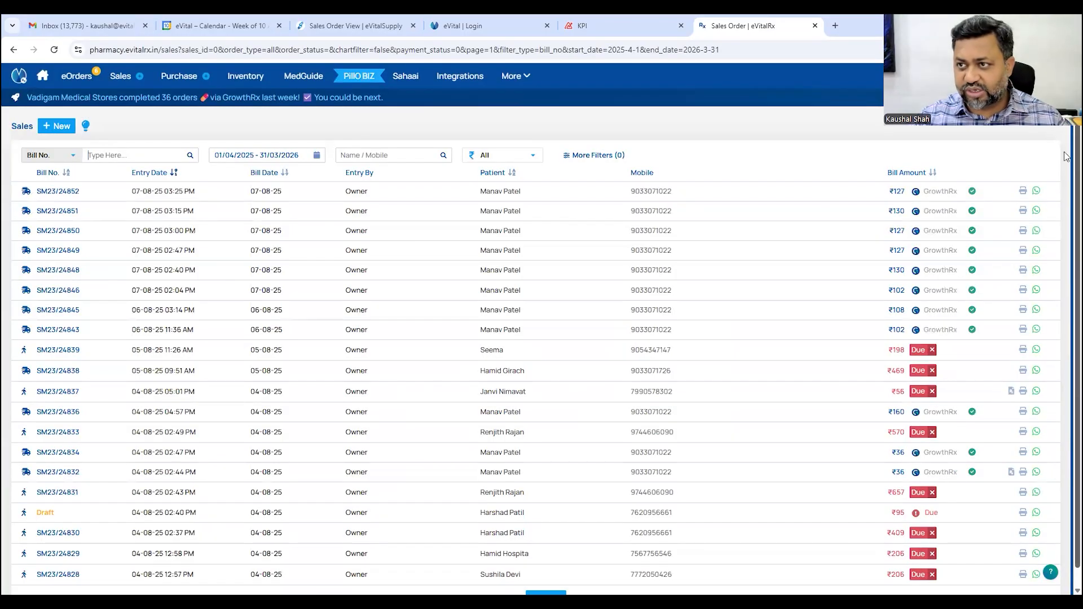
click(517, 79)
mouse_move(564, 136)
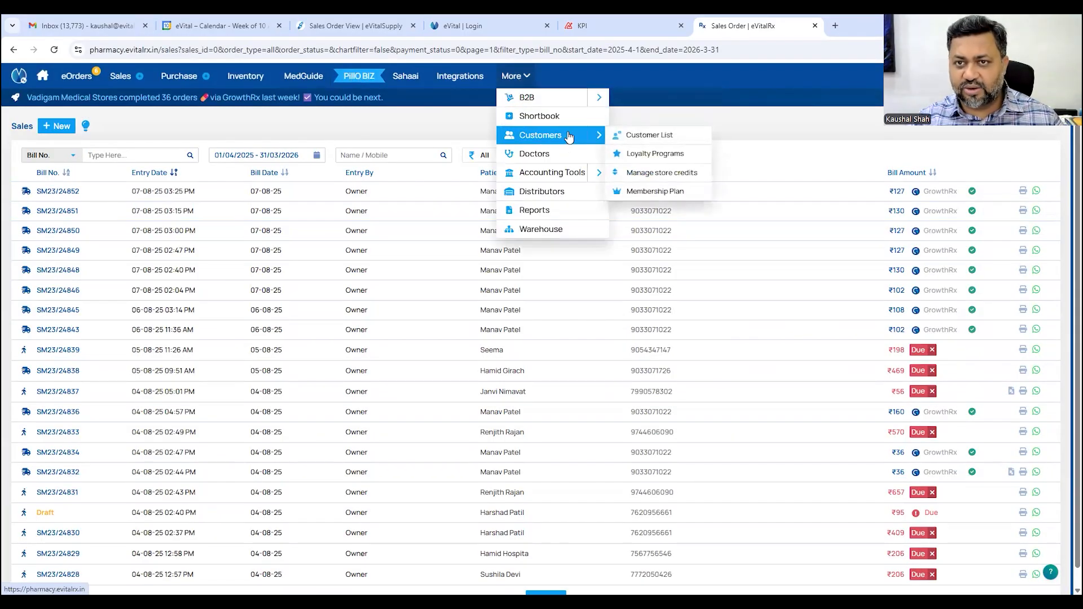
click(628, 131)
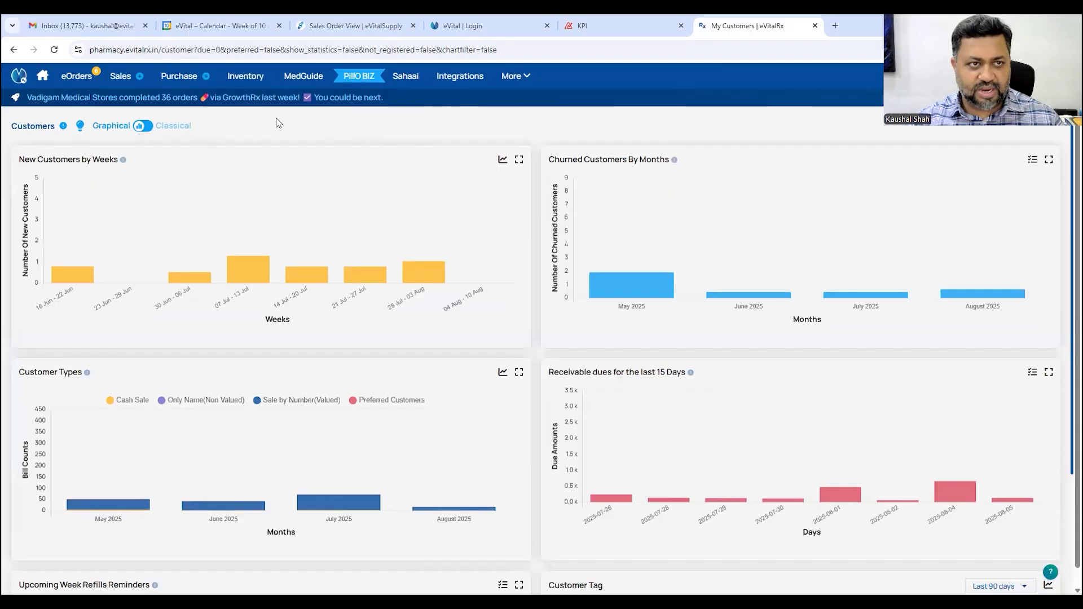
click(144, 126)
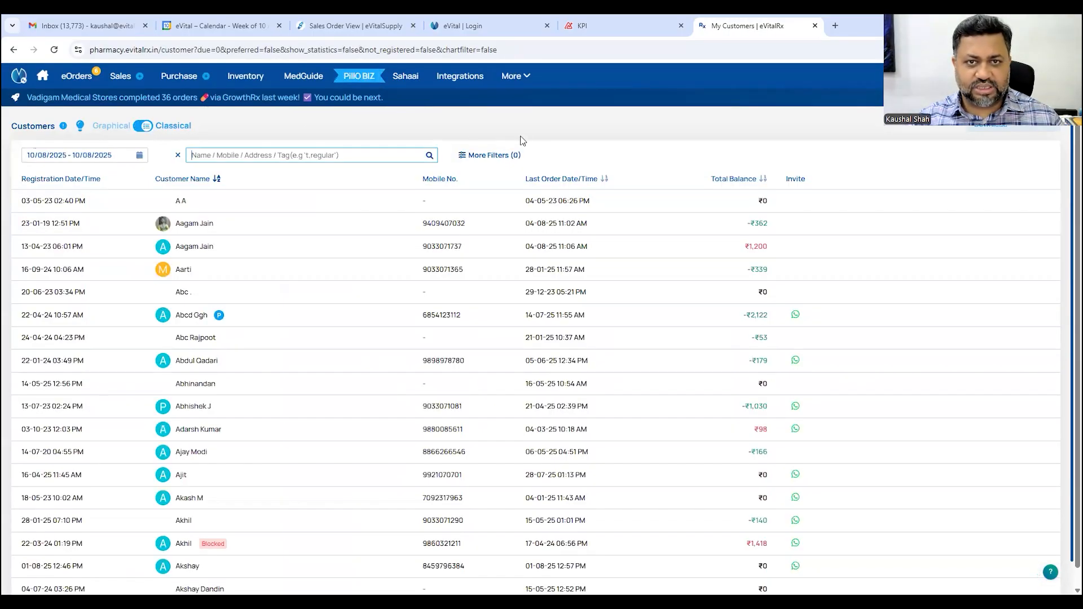
- Filter the customer list by the segment Patients With Due Balance
click(507, 157)
click(909, 197)
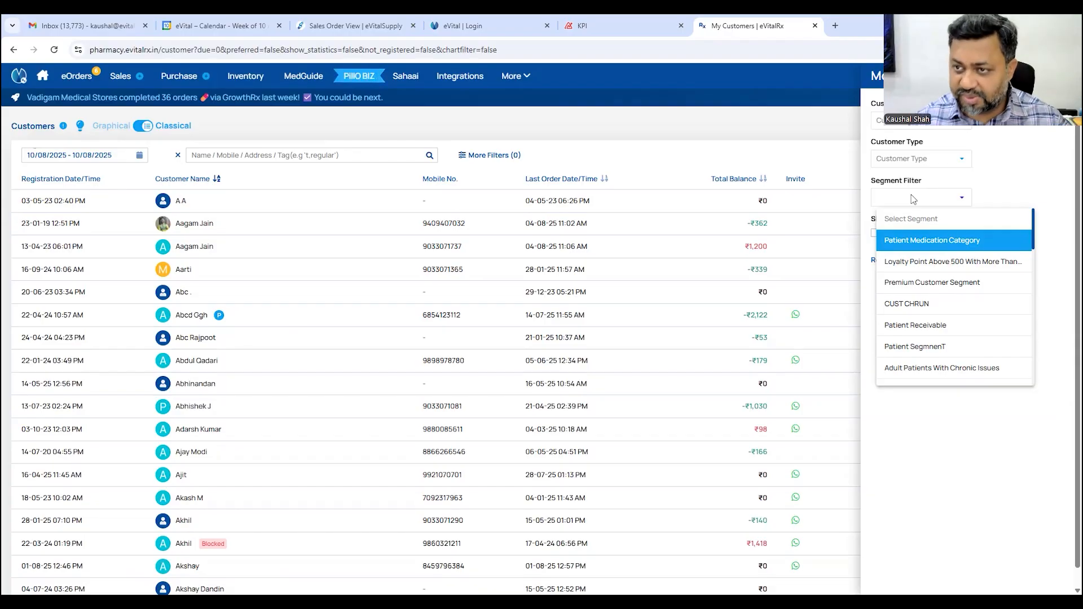
scroll(965, 313, down, 1)
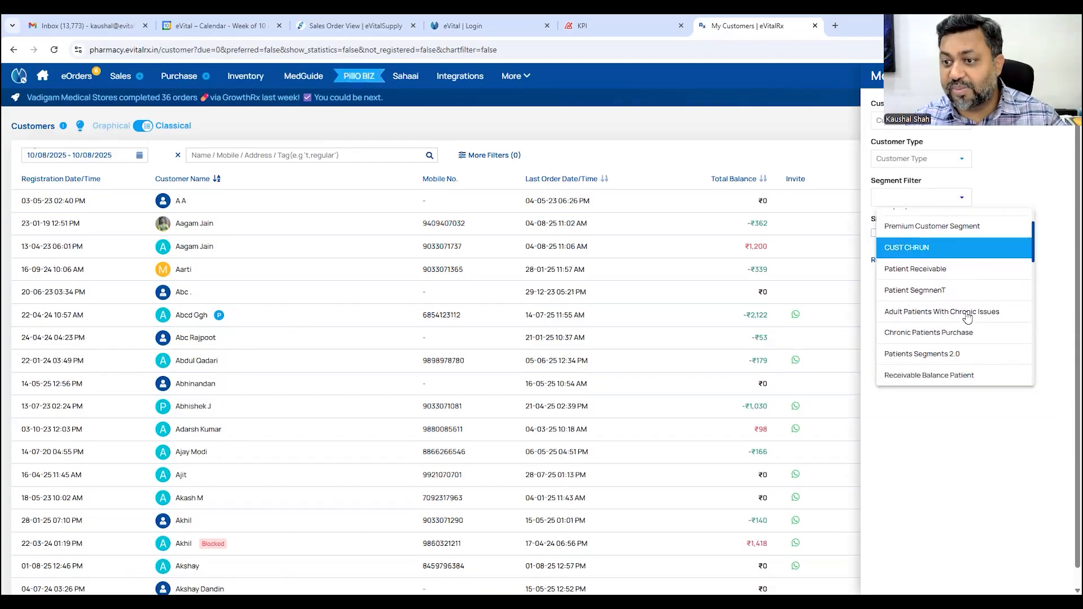
scroll(936, 342, down, 1)
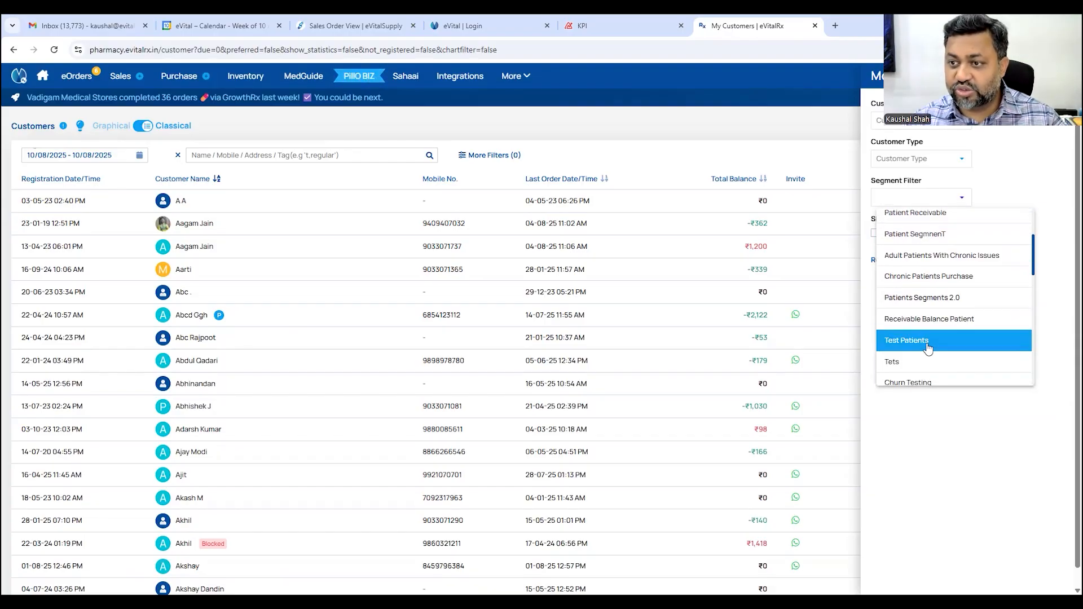
scroll(938, 330, down, 1)
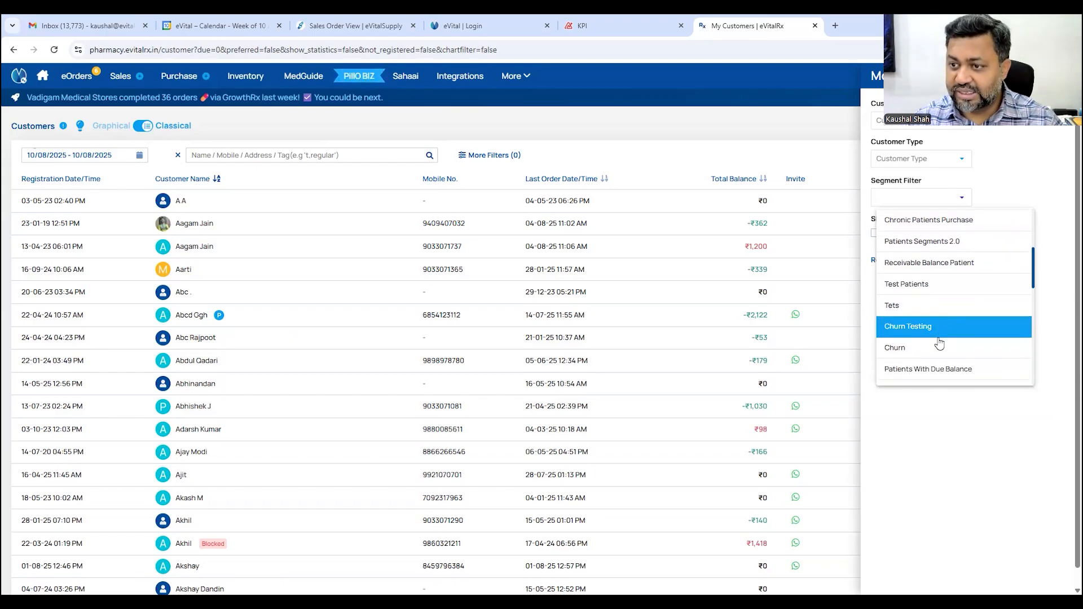
scroll(939, 342, down, 1)
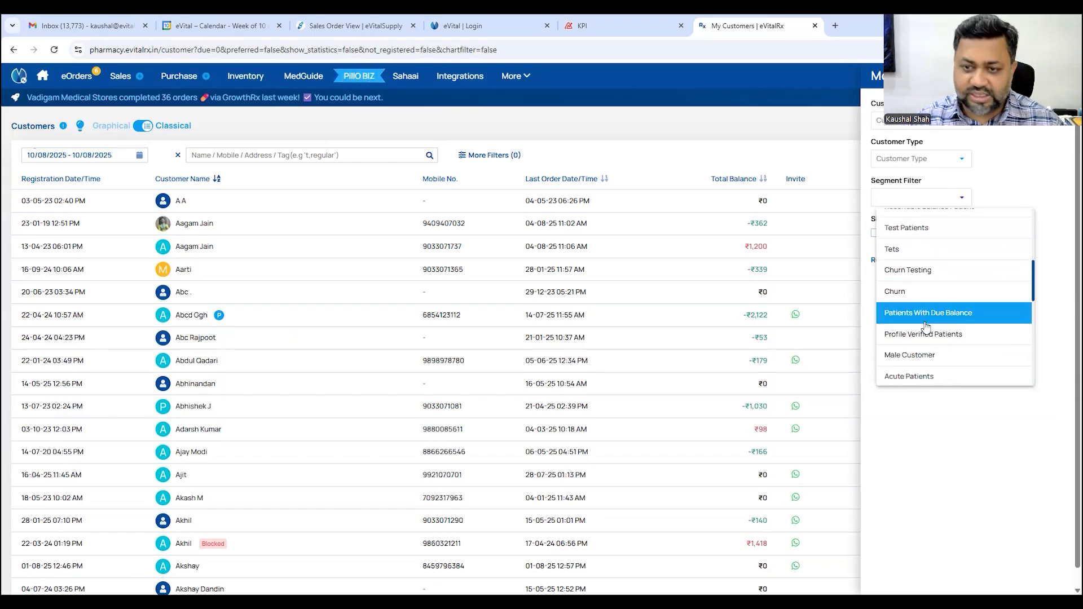
scroll(923, 325, down, 3)
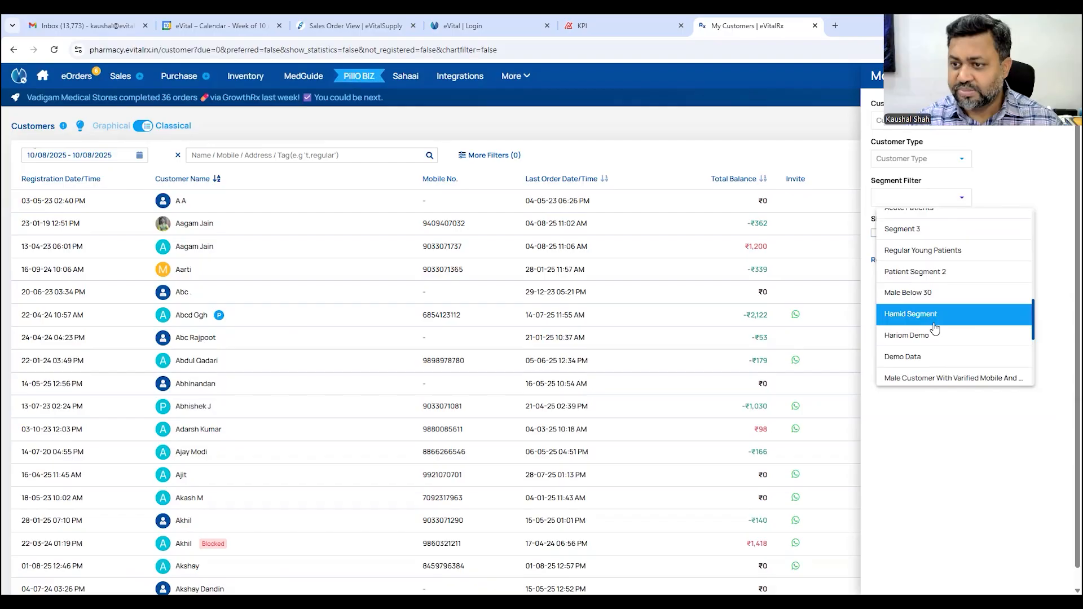
scroll(933, 329, up, 2)
scroll(934, 329, up, 2)
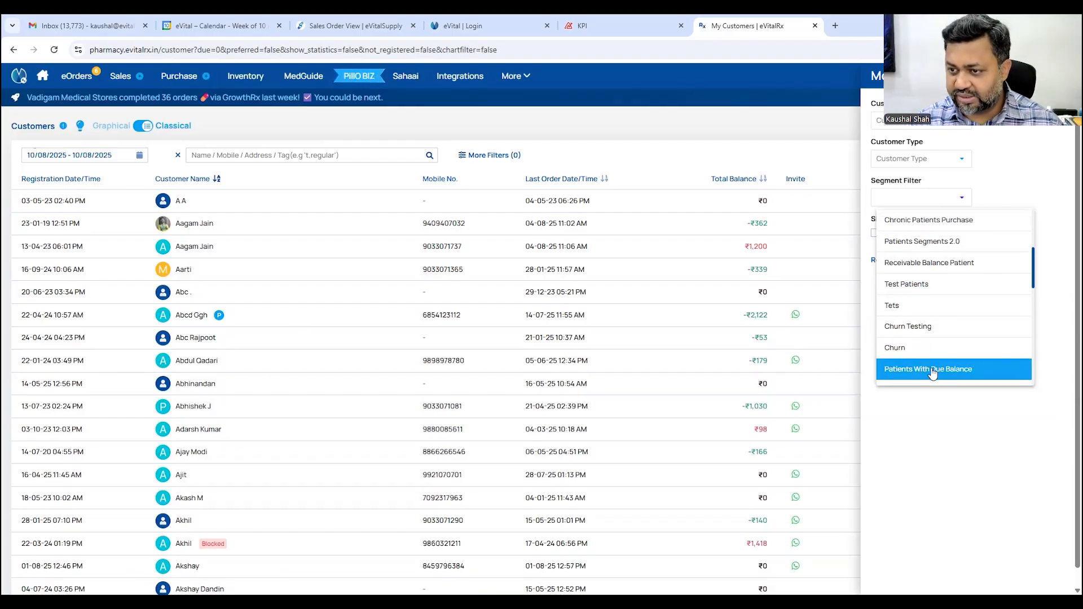
click(935, 371)
click(948, 261)
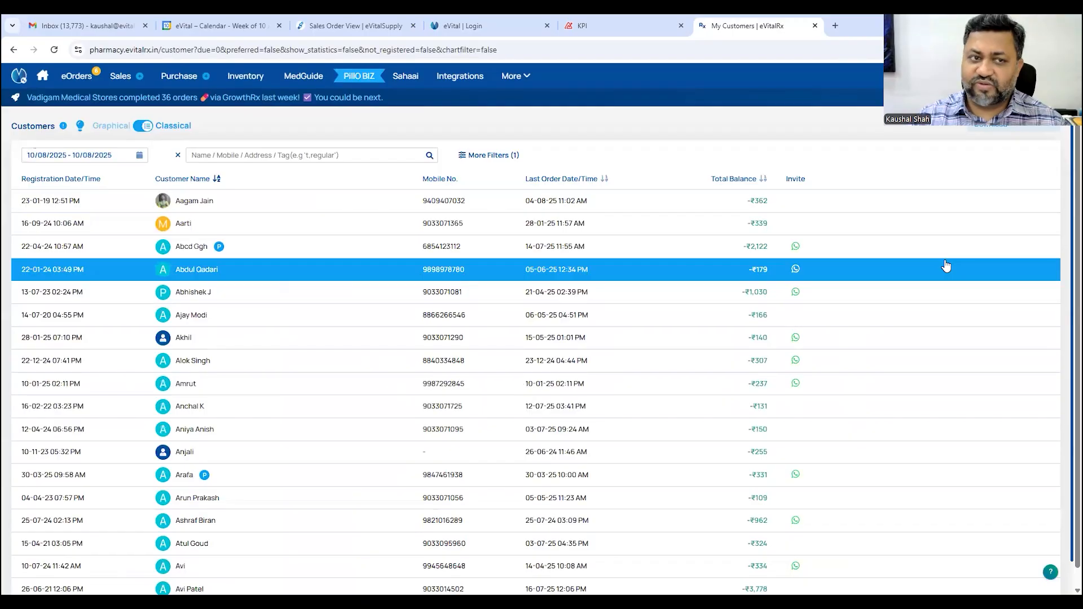
- Look through the customer list filtered by the due-balance segment
scroll(327, 293, down, 2)
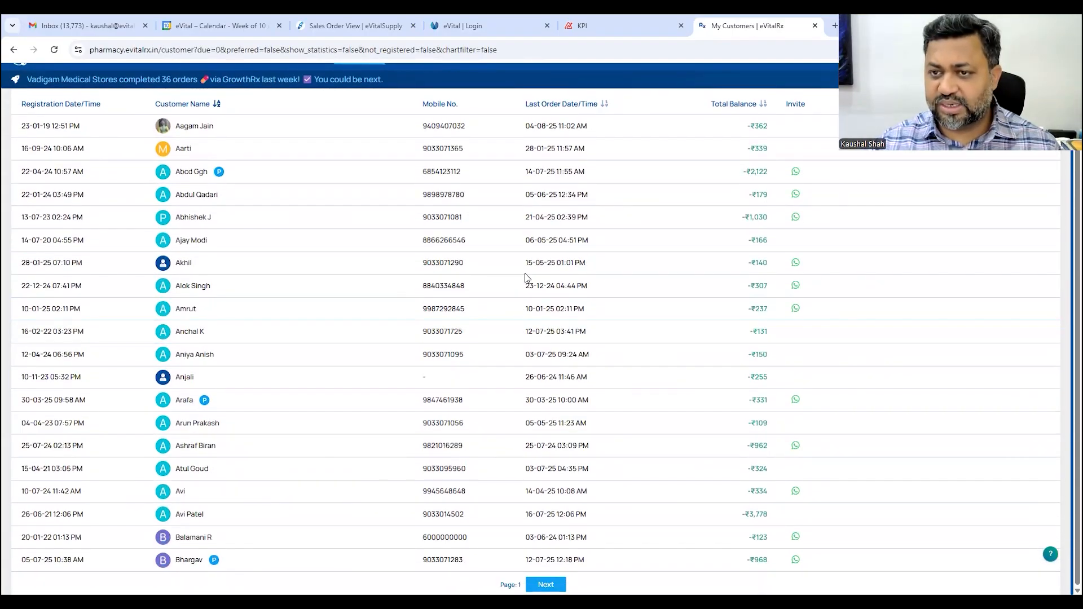
scroll(750, 329, up, 1)
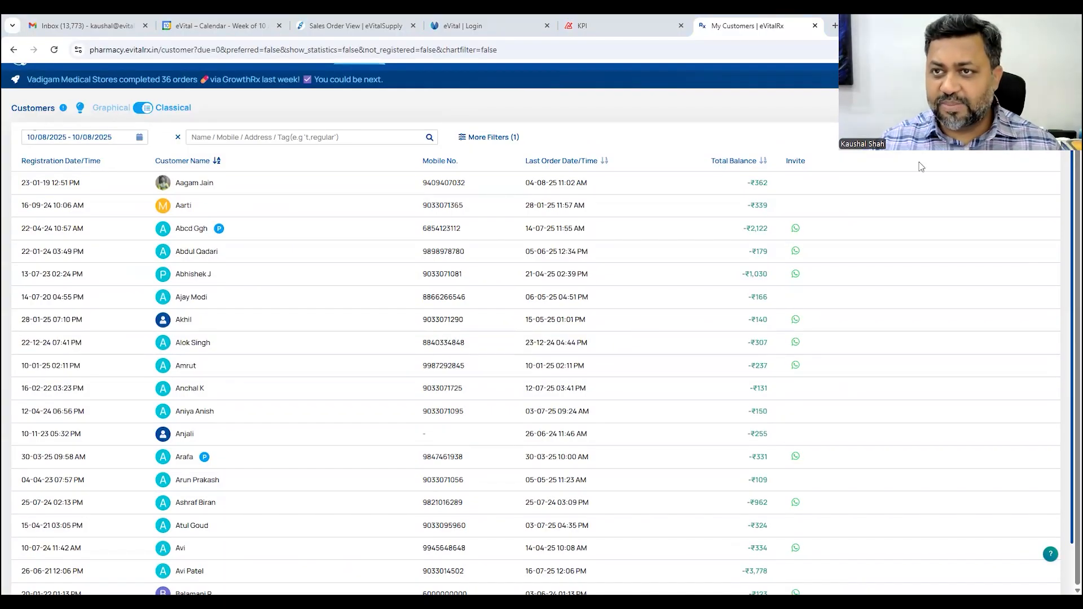
scroll(637, 173, up, 1)
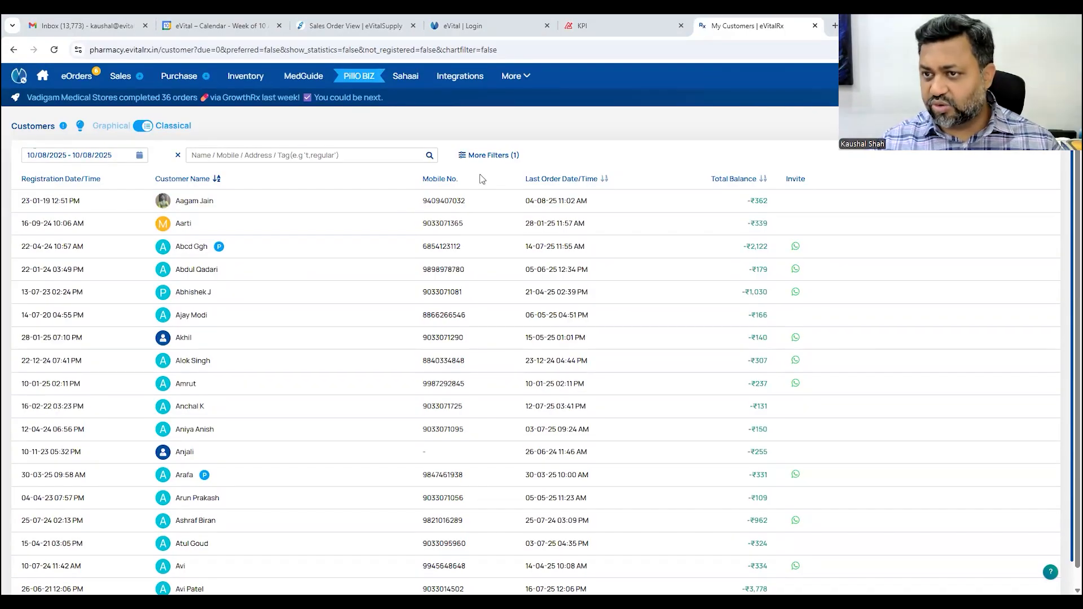
- From Reports, create a new eNfinity report in the Sales, B2B Sales & Returns module with the Sales report type
click(511, 75)
click(521, 210)
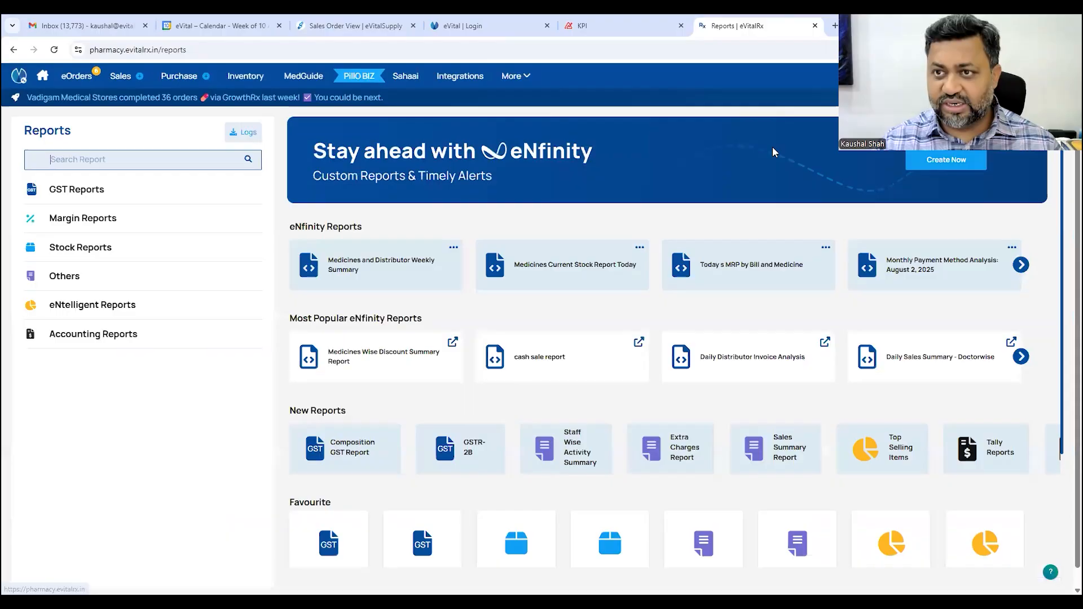
click(946, 160)
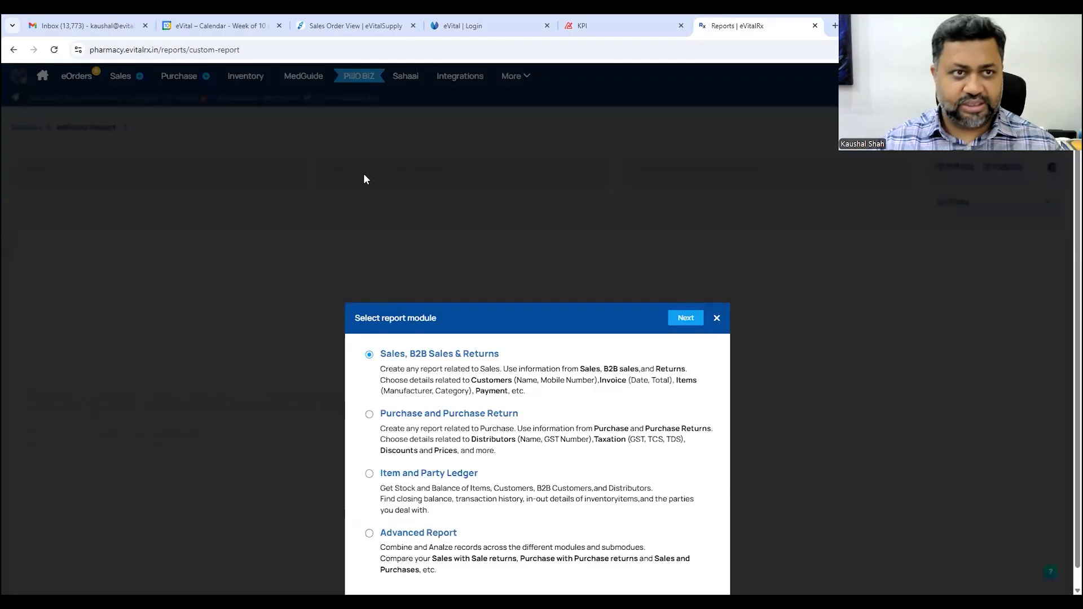
click(686, 319)
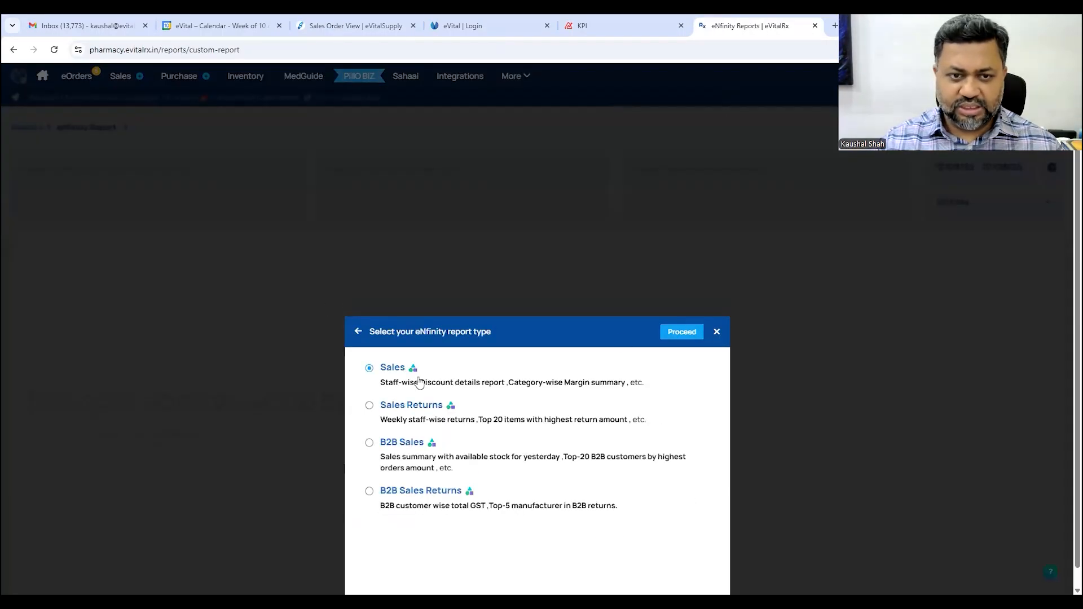
click(683, 333)
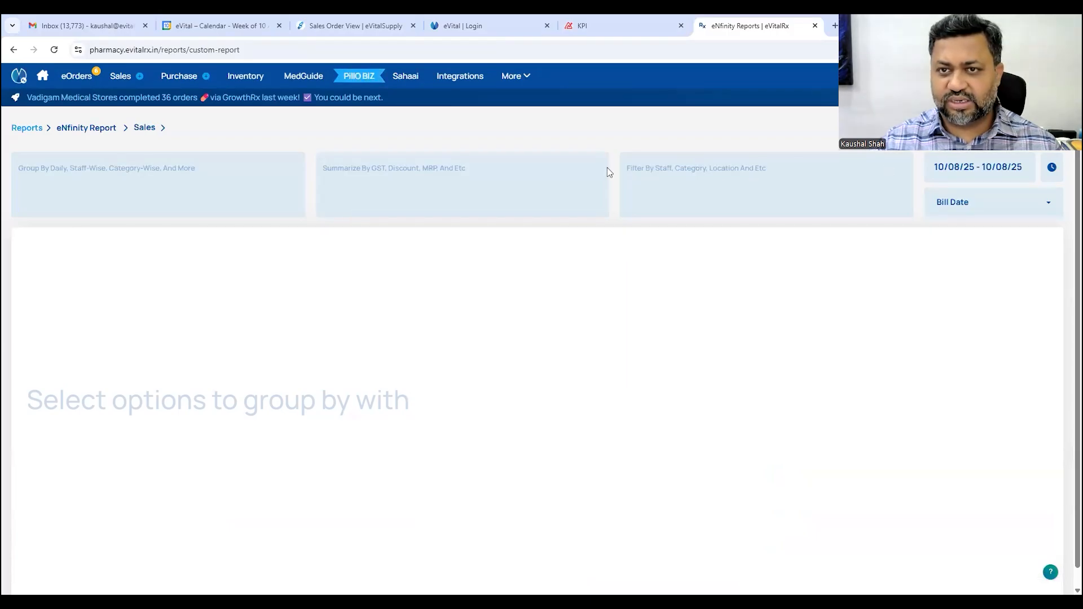
- Filter the sales report by Patient Segment, using the "Patients with due balance" segment
click(681, 201)
scroll(699, 251, down, 5)
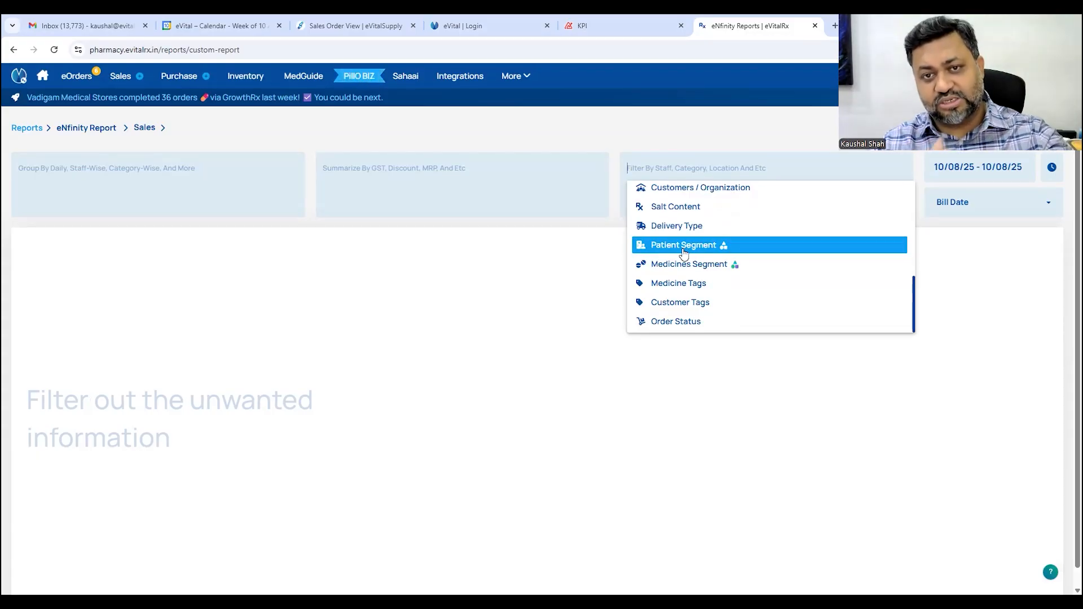
click(684, 247)
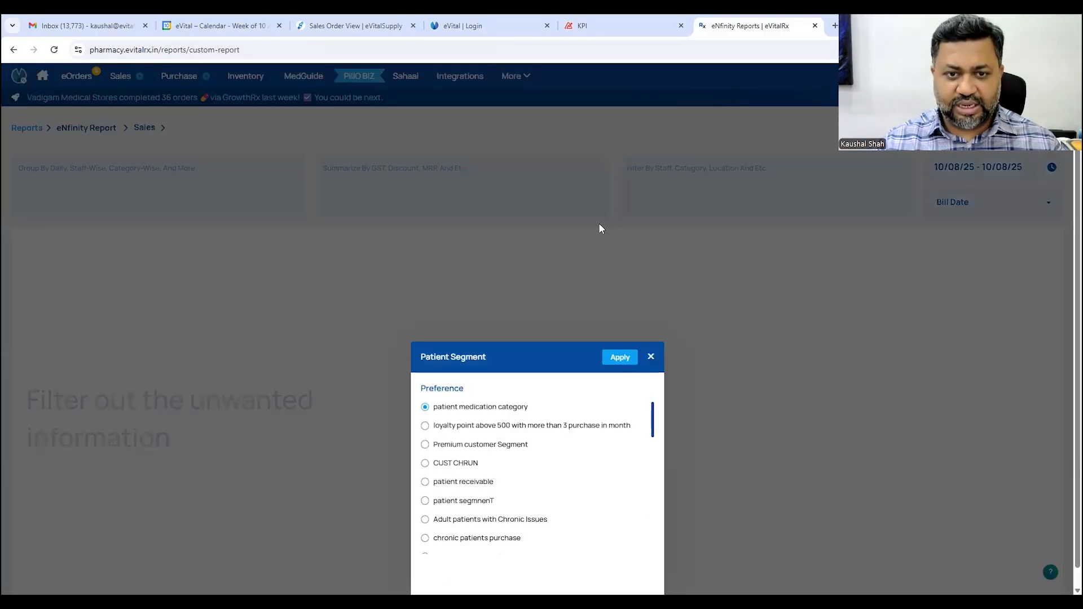
scroll(483, 434, down, 3)
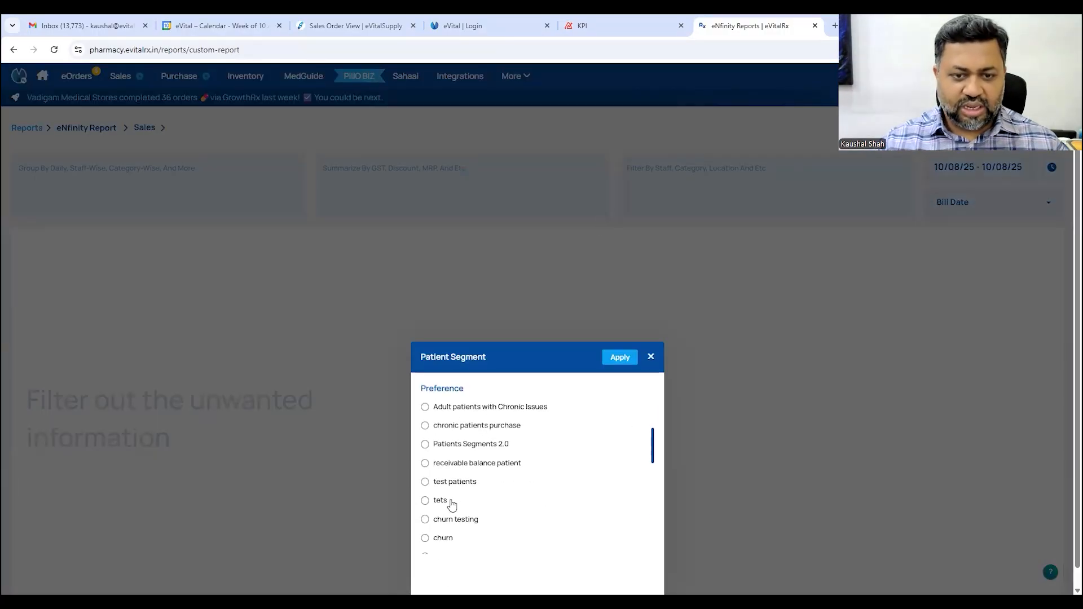
scroll(452, 504, down, 2)
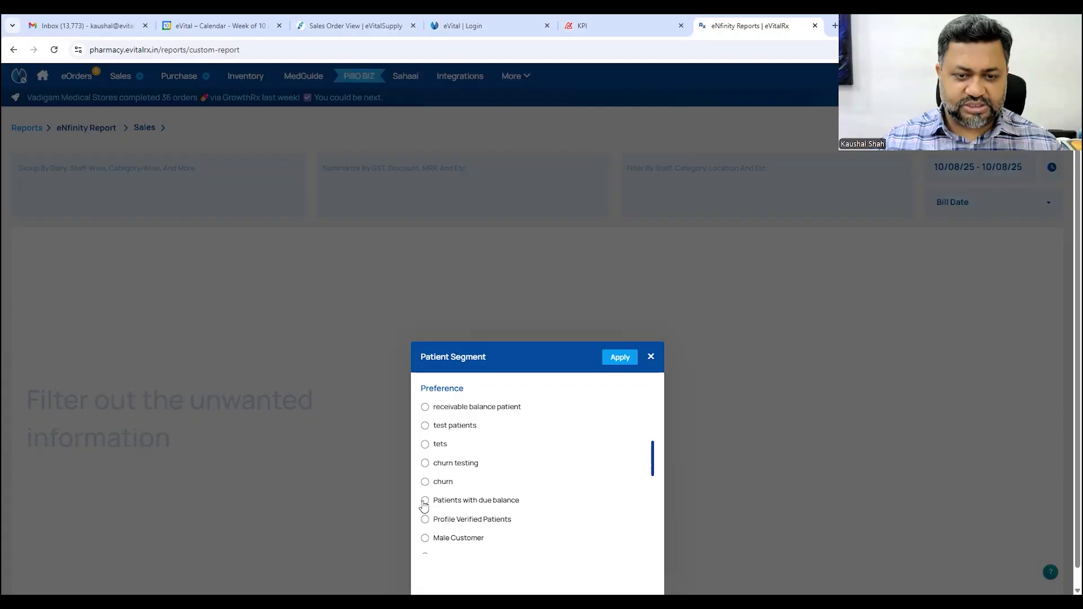
click(620, 357)
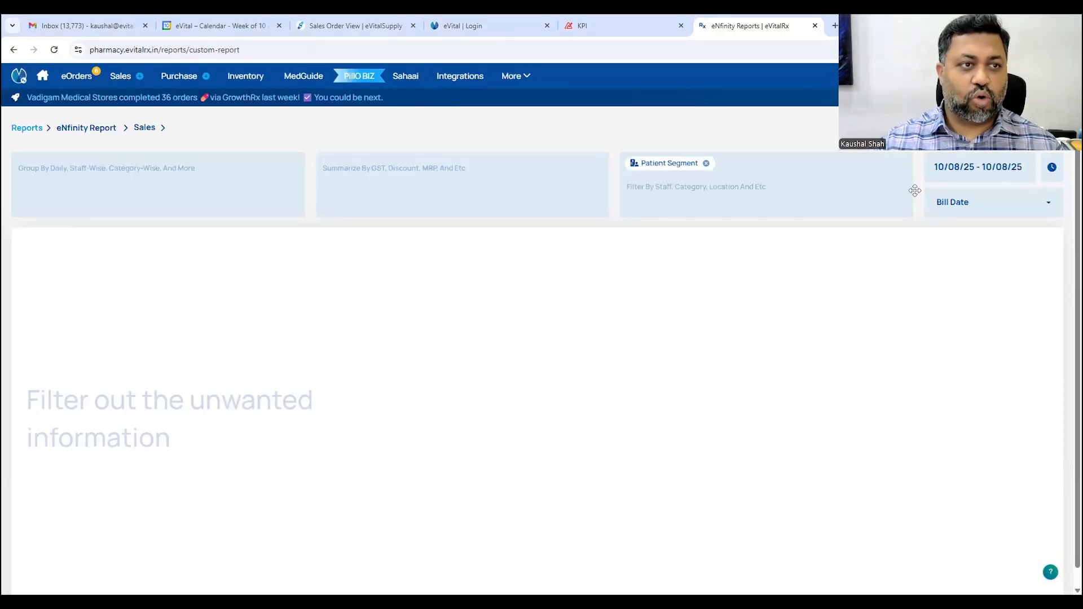
- Group the sales report by Bill No and summarize it by the Sum of Net Sale Amount
click(223, 184)
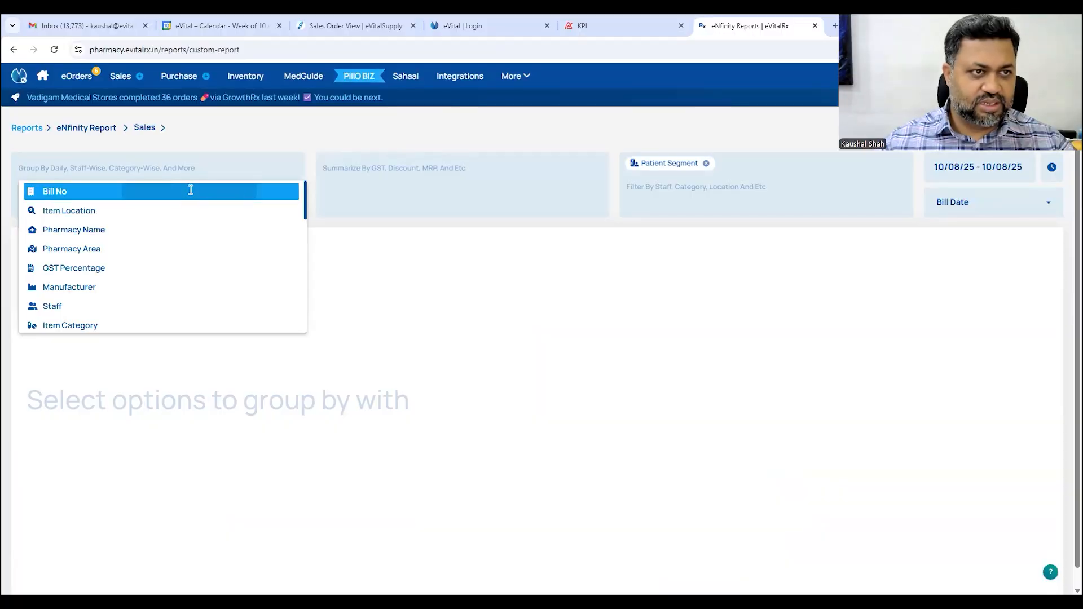
click(189, 190)
click(365, 183)
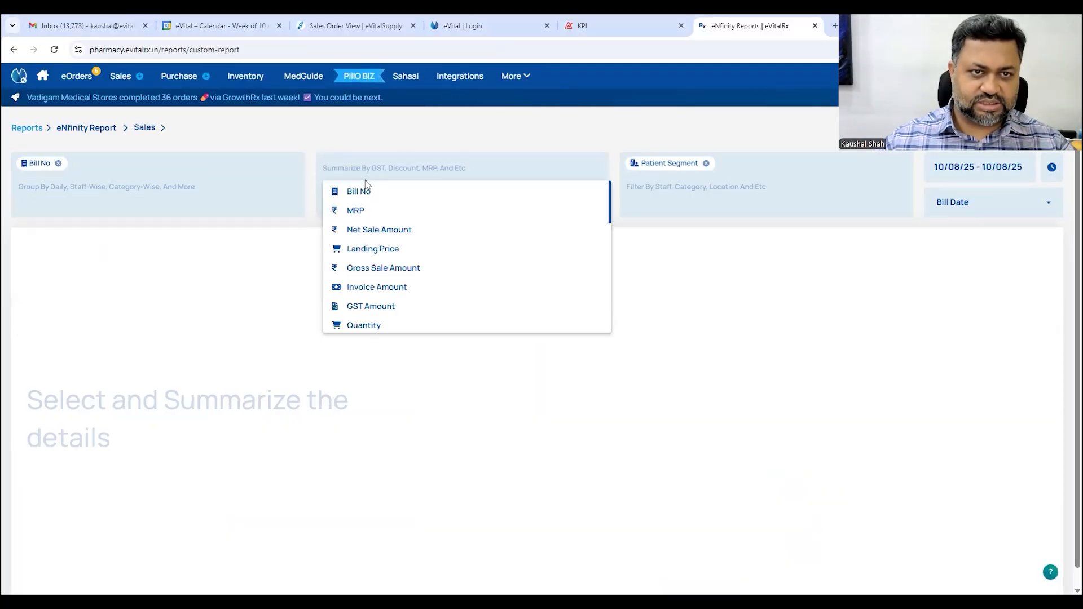
click(379, 230)
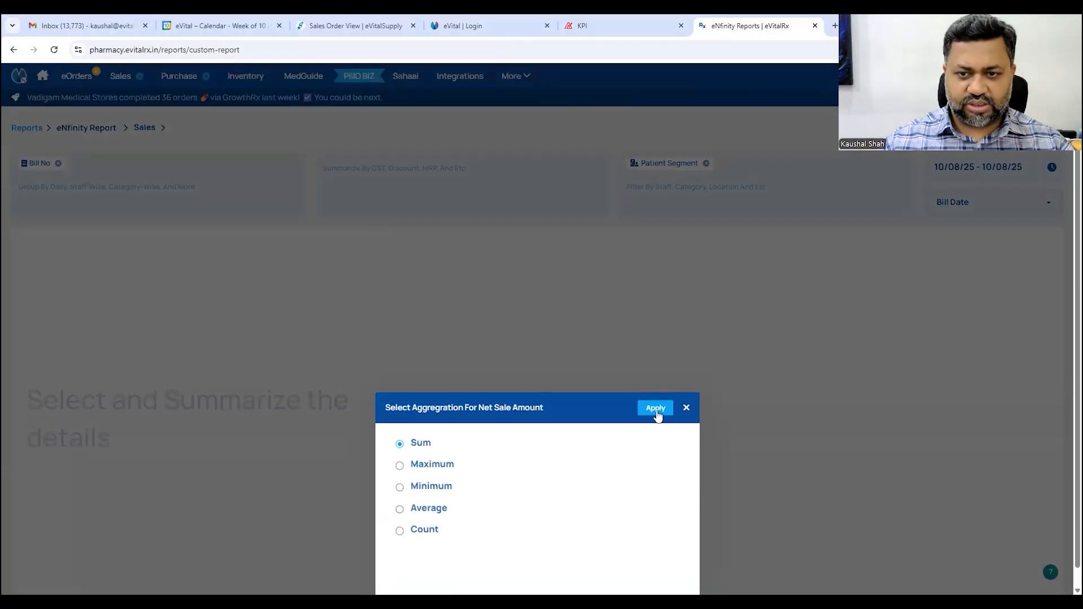
click(656, 413)
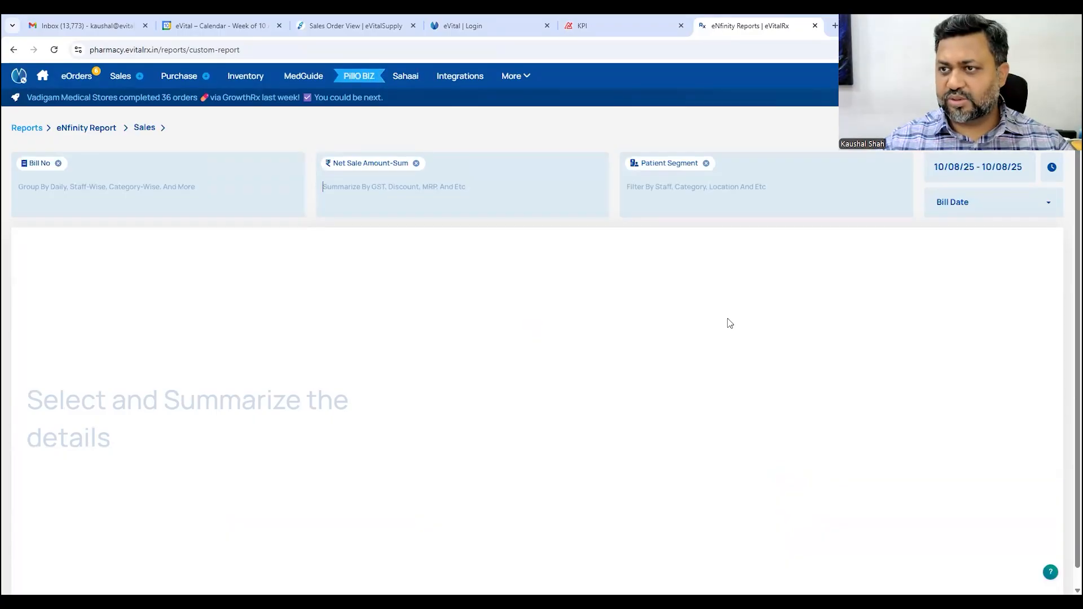
- Set the report's date range to 01/08/25 - 31/08/25 and look through the bill-wise net sales amounts
click(977, 167)
click(982, 251)
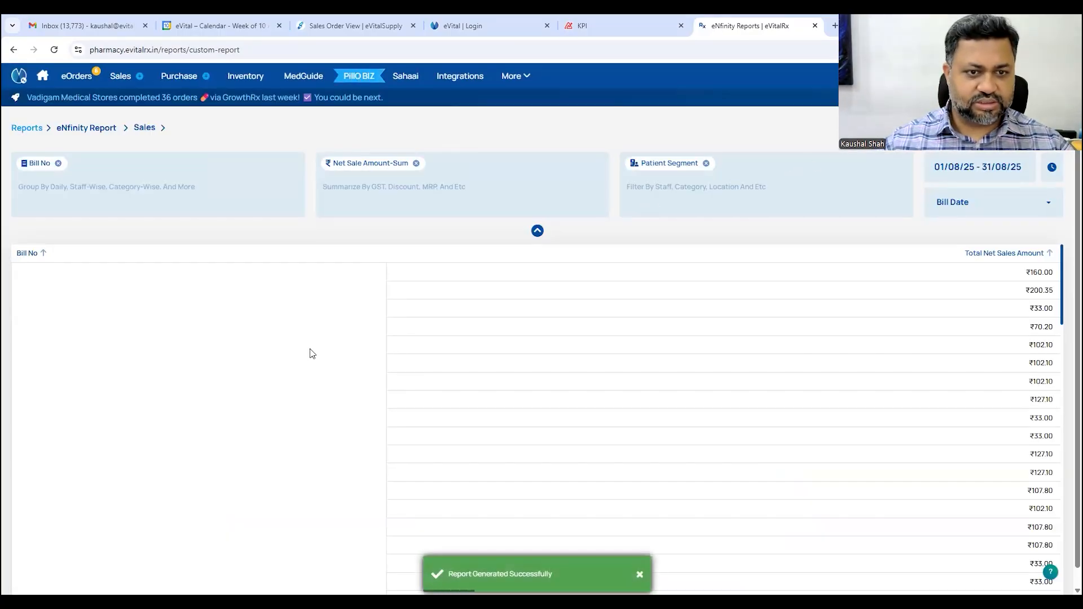
scroll(312, 387, down, 3)
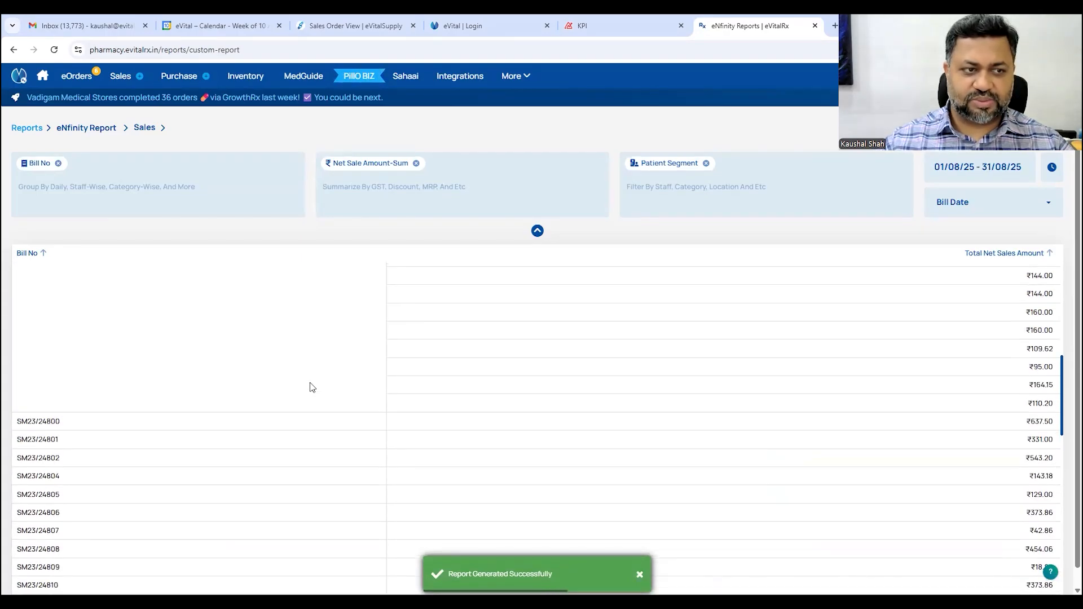
scroll(312, 388, down, 4)
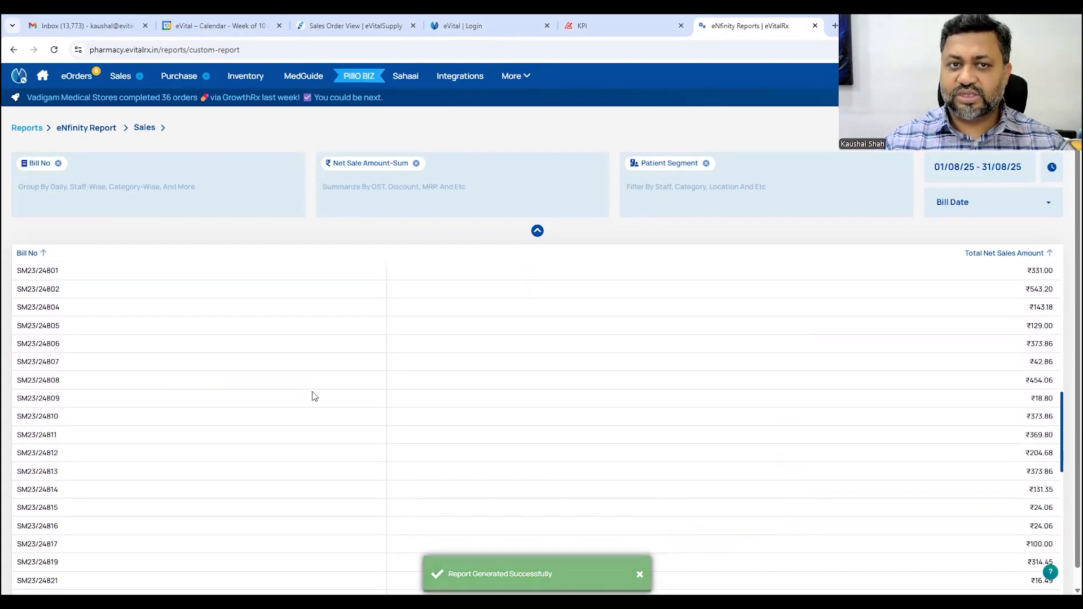
scroll(314, 396, down, 1)
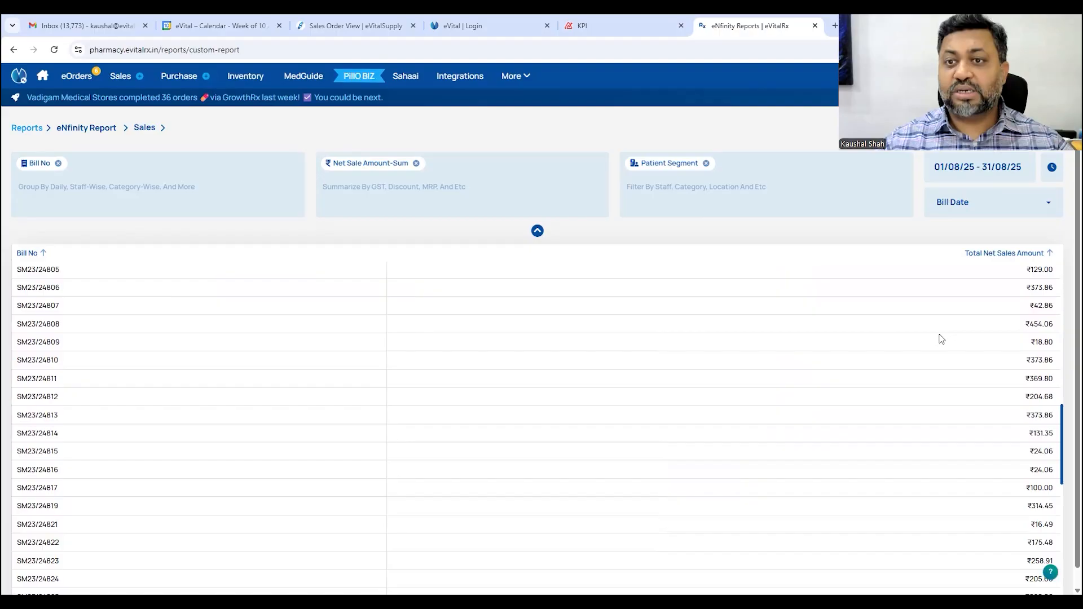